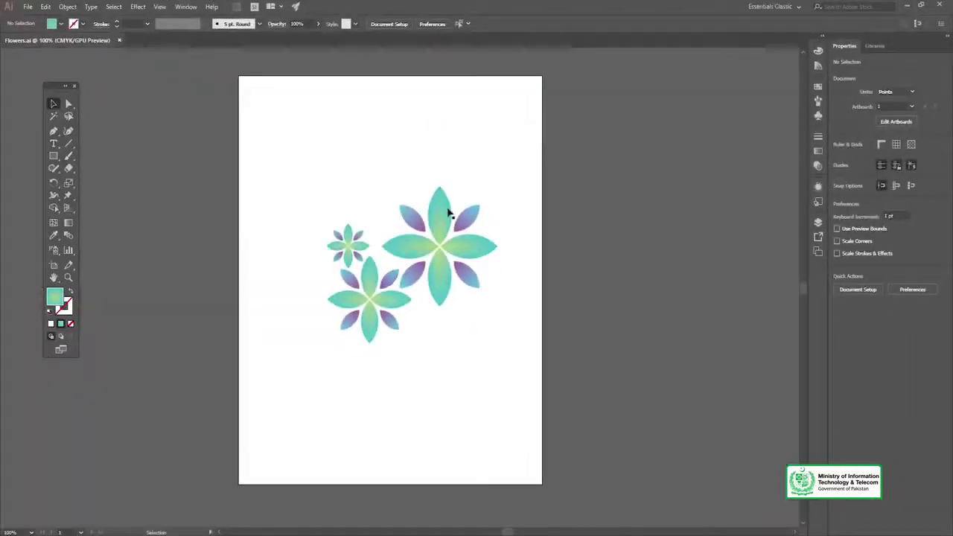
# Select the three flowers as a single group in Illustrator with the Selection tool.
pyautogui.click(437, 216)
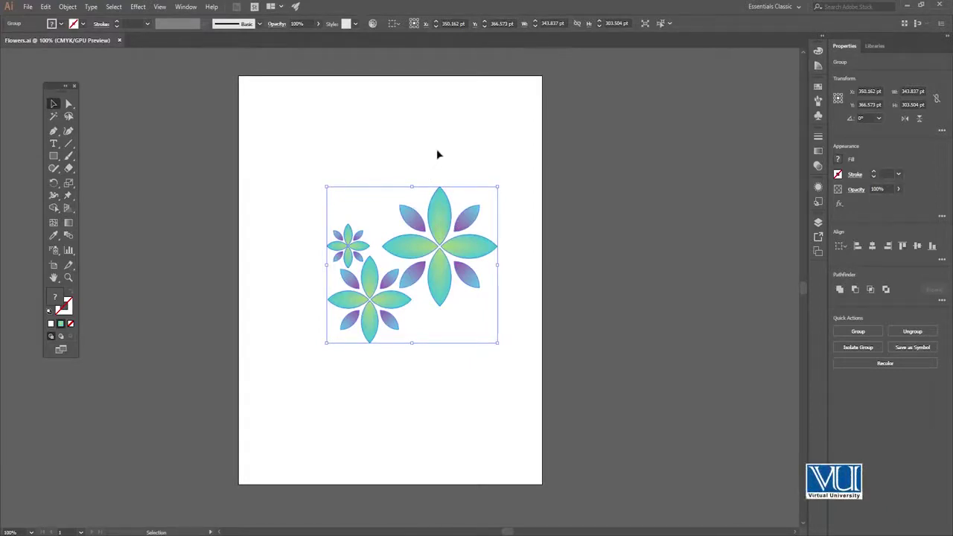
pyautogui.click(438, 154)
pyautogui.click(446, 222)
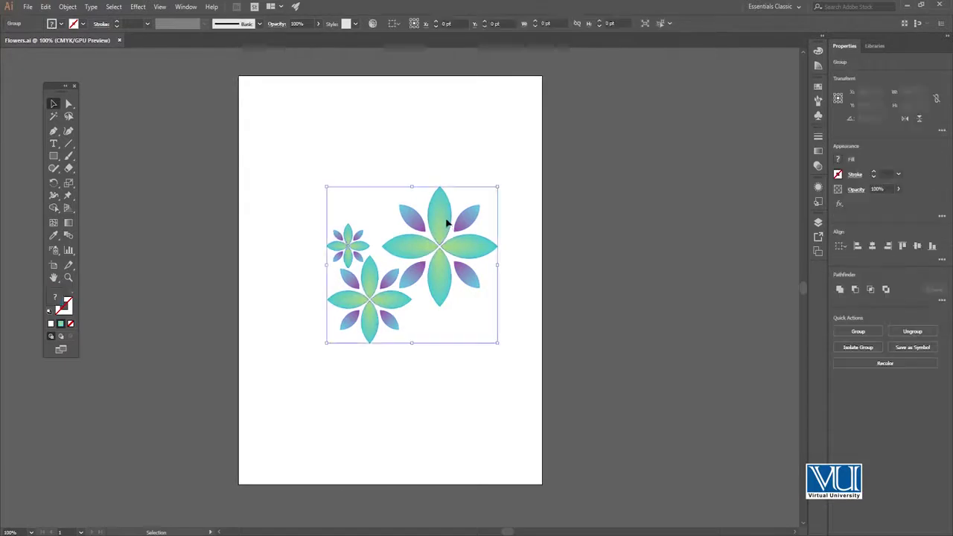
pyautogui.click(423, 150)
pyautogui.click(437, 212)
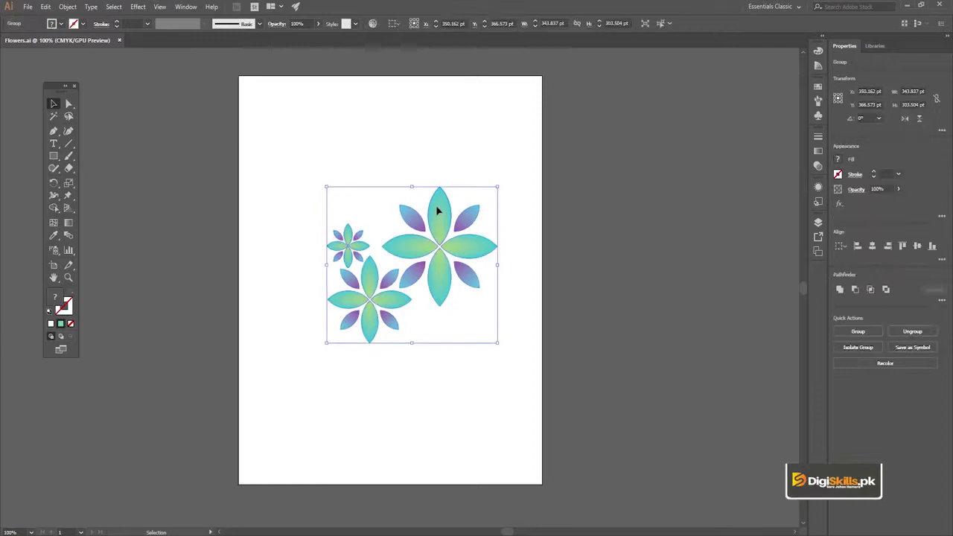
pyautogui.click(413, 155)
pyautogui.click(437, 210)
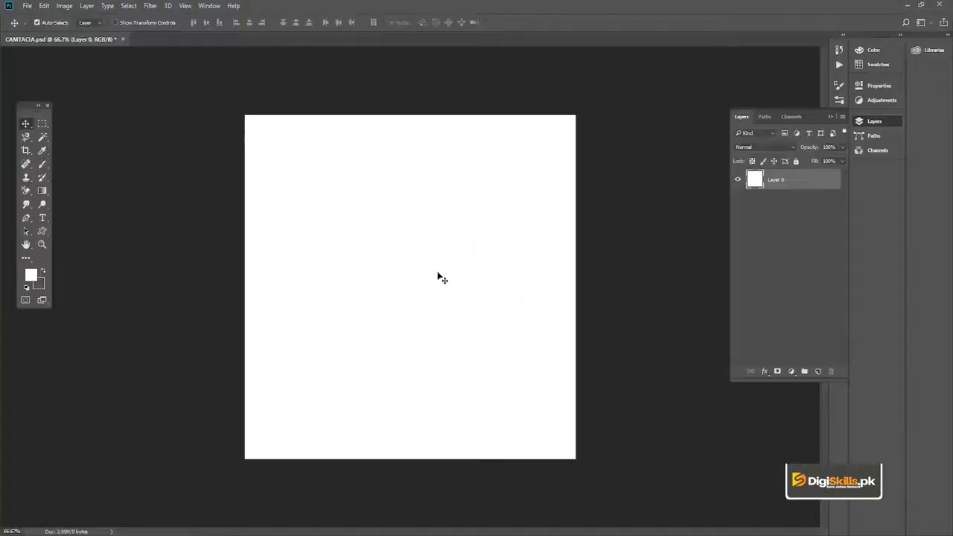
pyautogui.hotkey('ctrl', 'v')
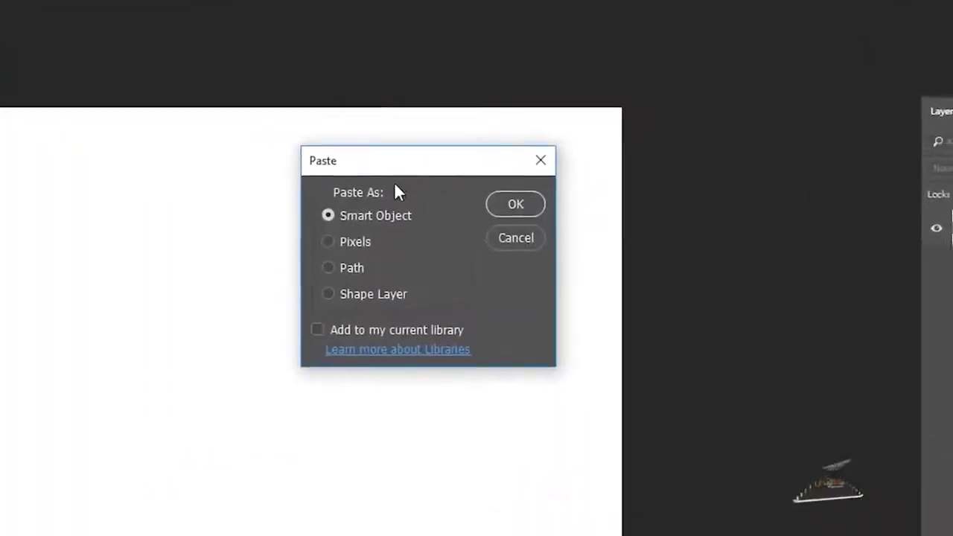
pyautogui.moveTo(393, 169); pyautogui.dragTo(339, 178)
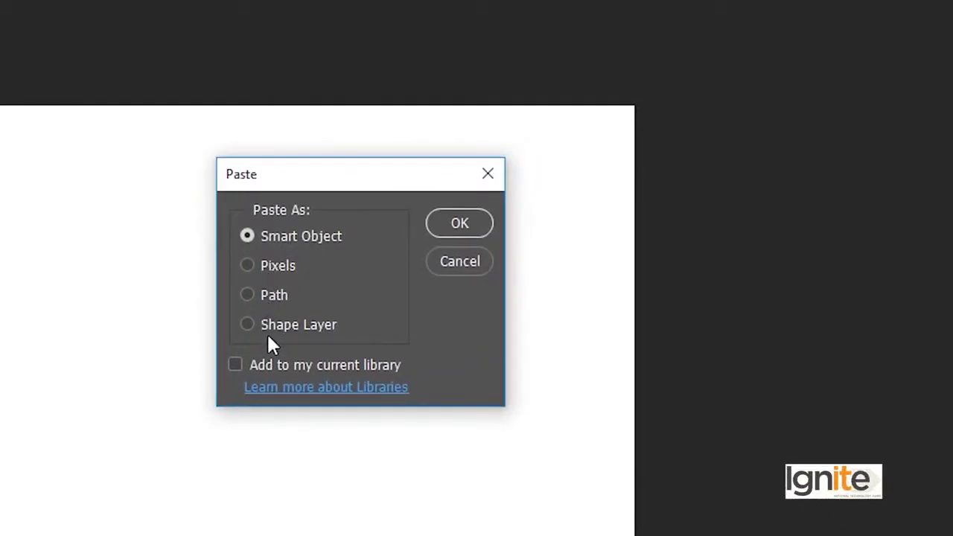
pyautogui.moveTo(316, 181); pyautogui.dragTo(381, 187)
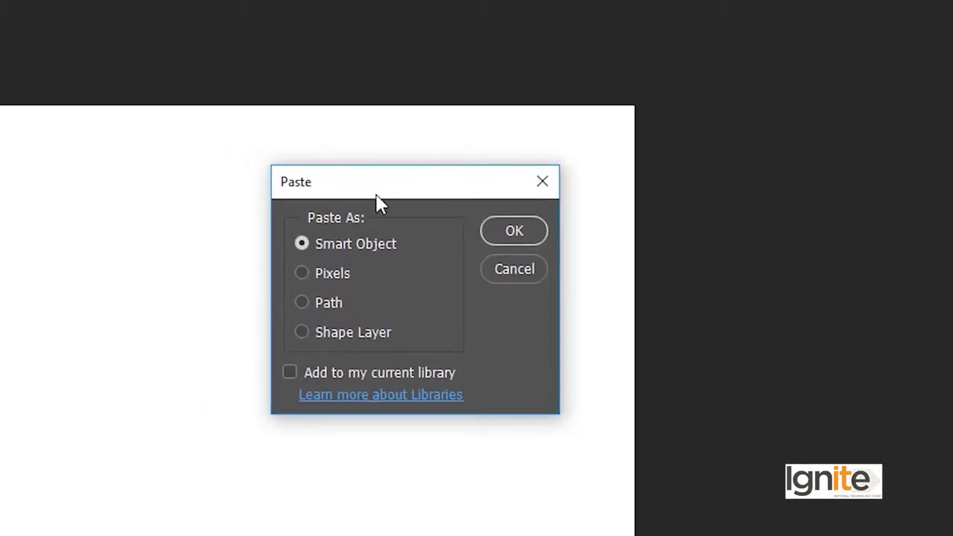
pyautogui.click(304, 332)
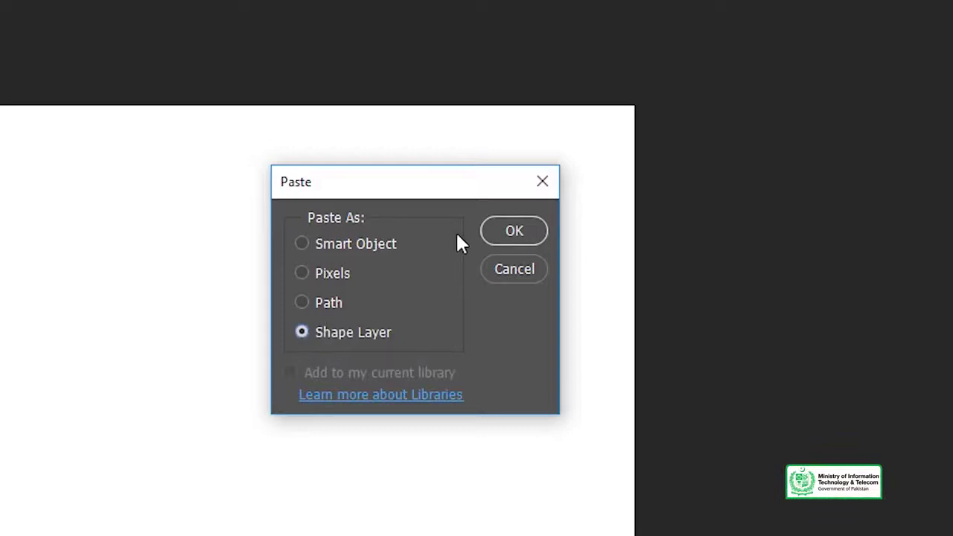
pyautogui.click(512, 237)
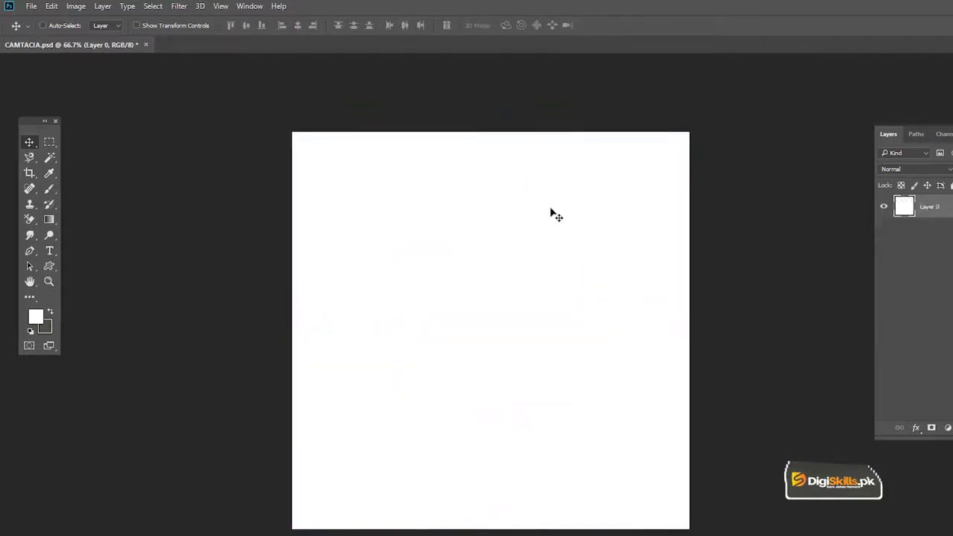
pyautogui.hotkey('ctrl', 'v')
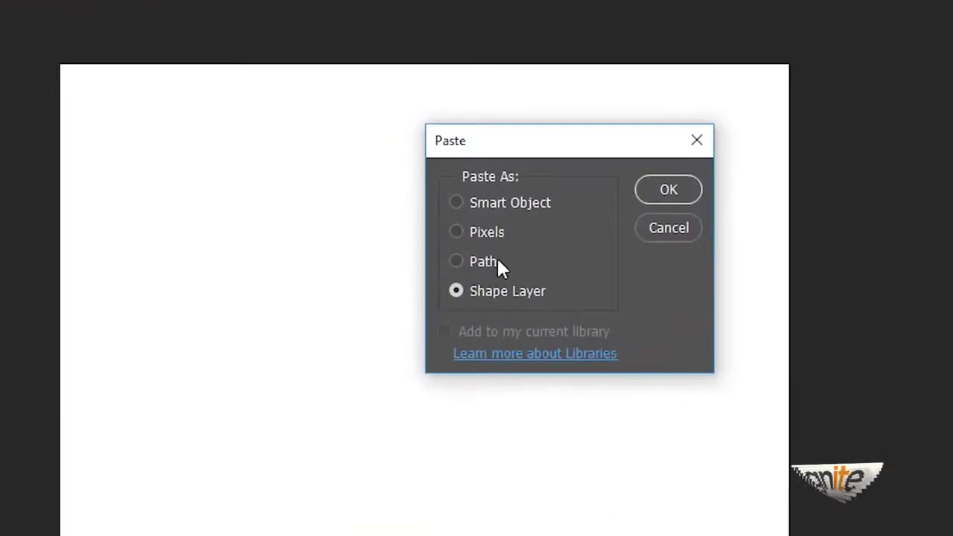
pyautogui.click(469, 264)
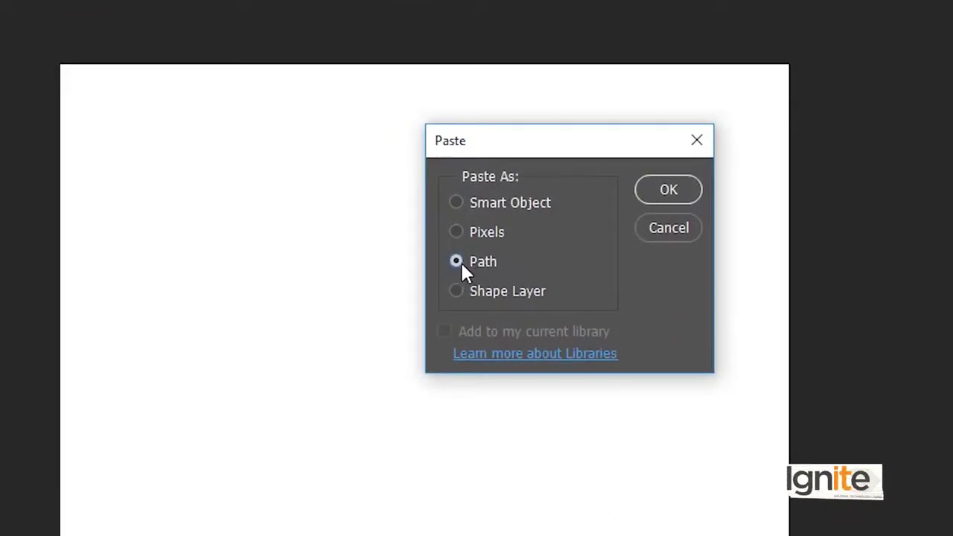
pyautogui.click(668, 191)
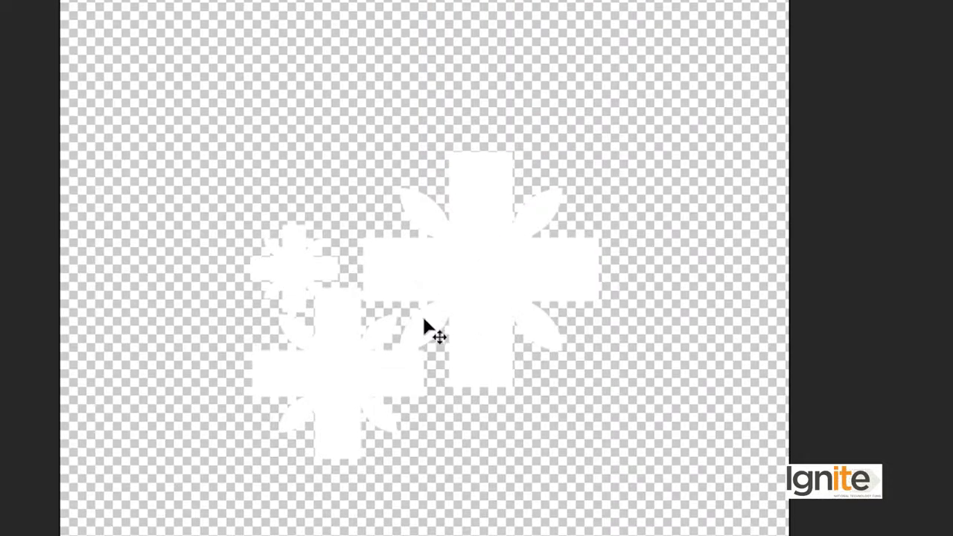
pyautogui.click(428, 309)
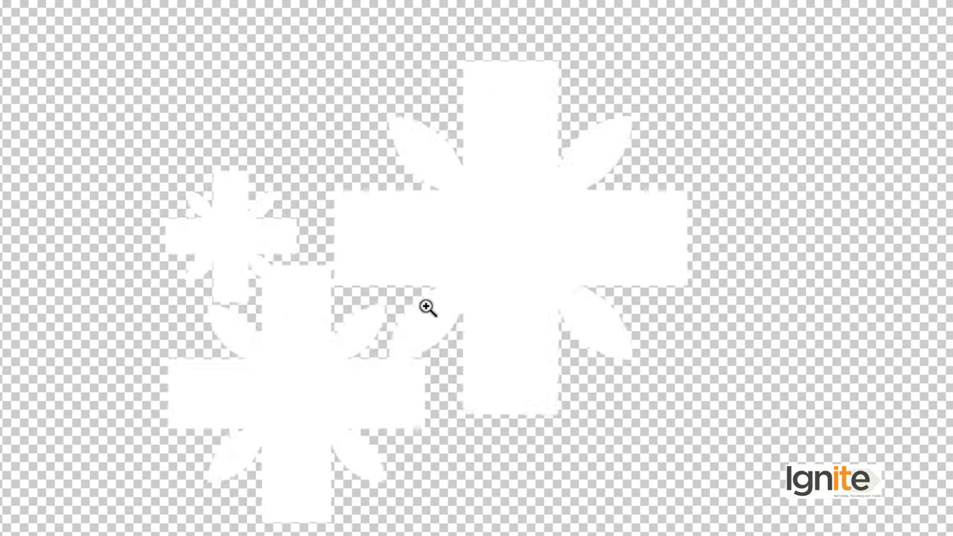
pyautogui.keyDown('alt'); pyautogui.click(427, 273); pyautogui.keyUp('alt')
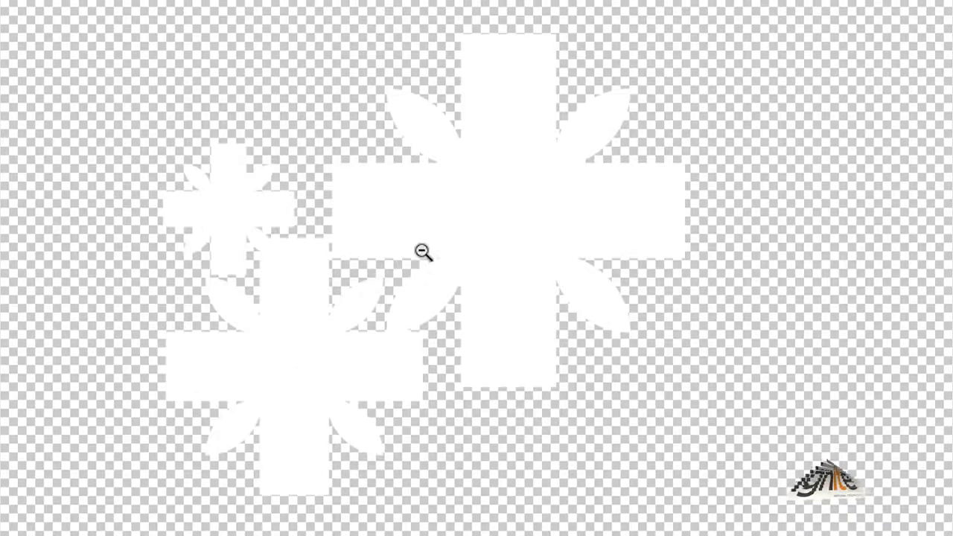
pyautogui.moveTo(445, 221); pyautogui.dragTo(441, 247)
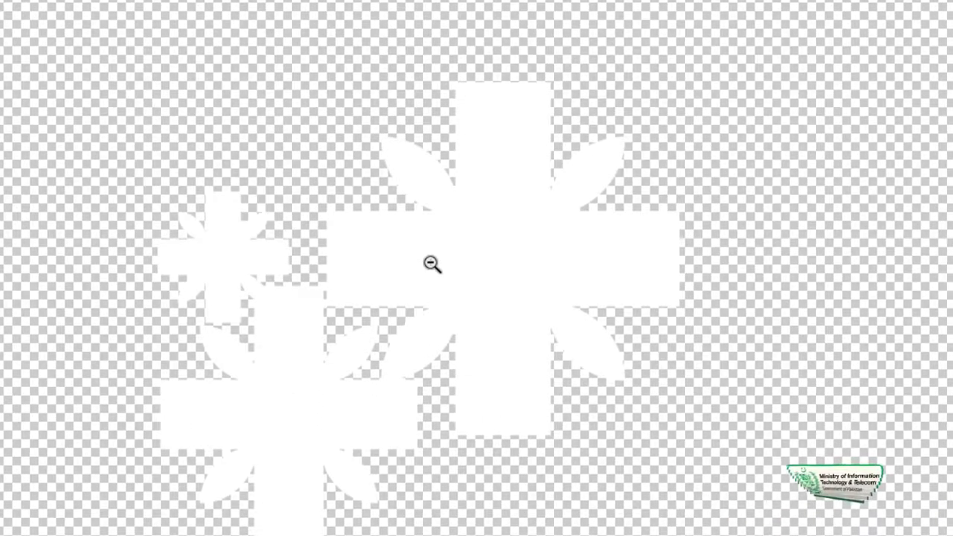
pyautogui.keyDown('alt'); pyautogui.click(432, 263); pyautogui.keyUp('alt')
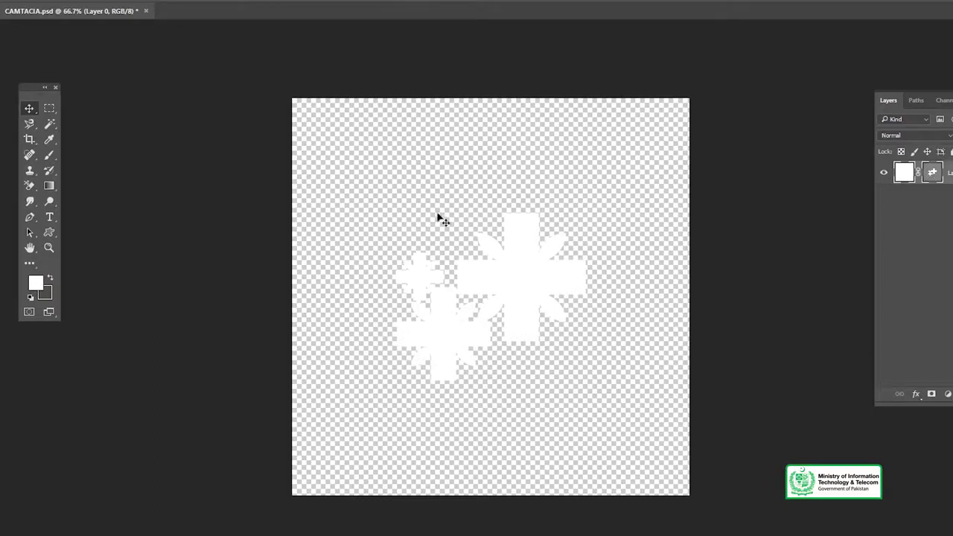
pyautogui.press('Delete')
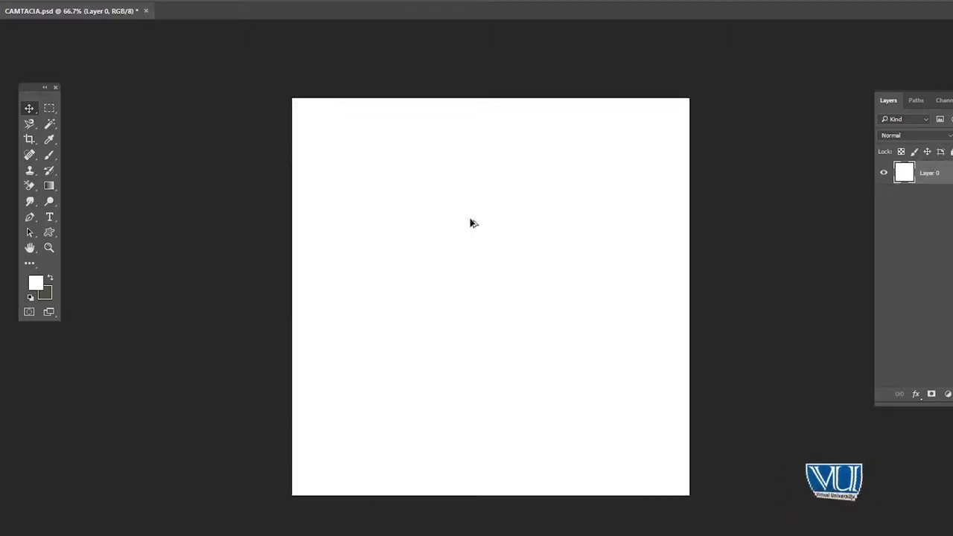
# Paste the copied flowers into CAMTACIA.psd as pixels.
pyautogui.hotkey('ctrl', 'v')
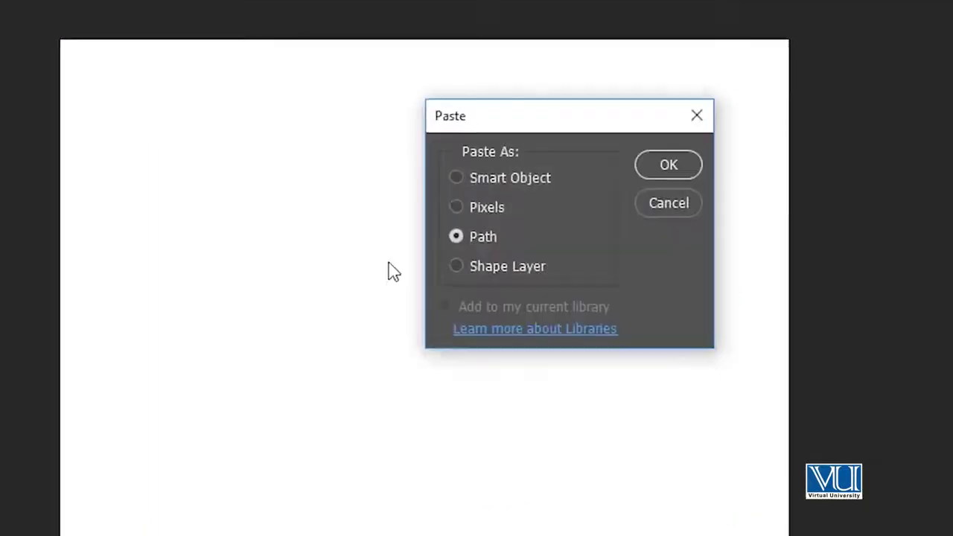
pyautogui.click(481, 210)
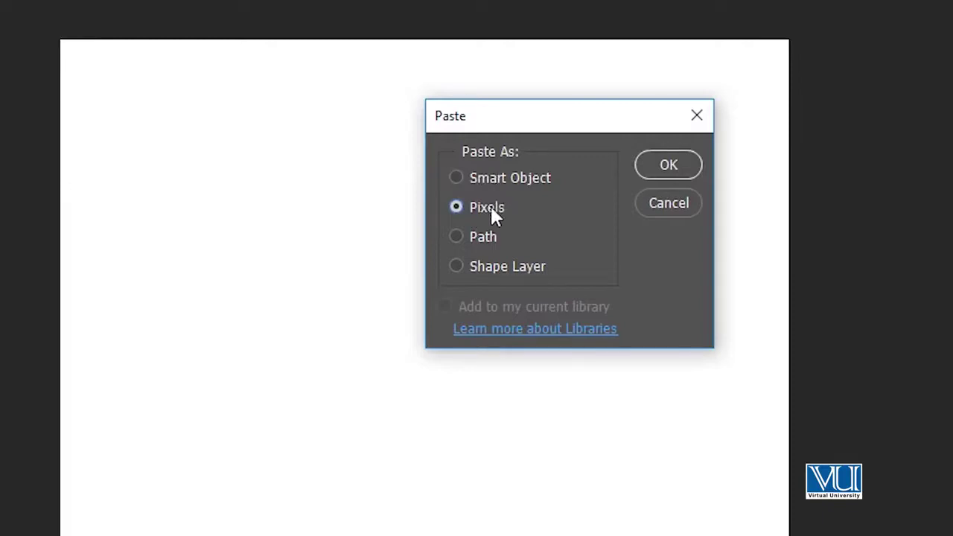
pyautogui.click(677, 157)
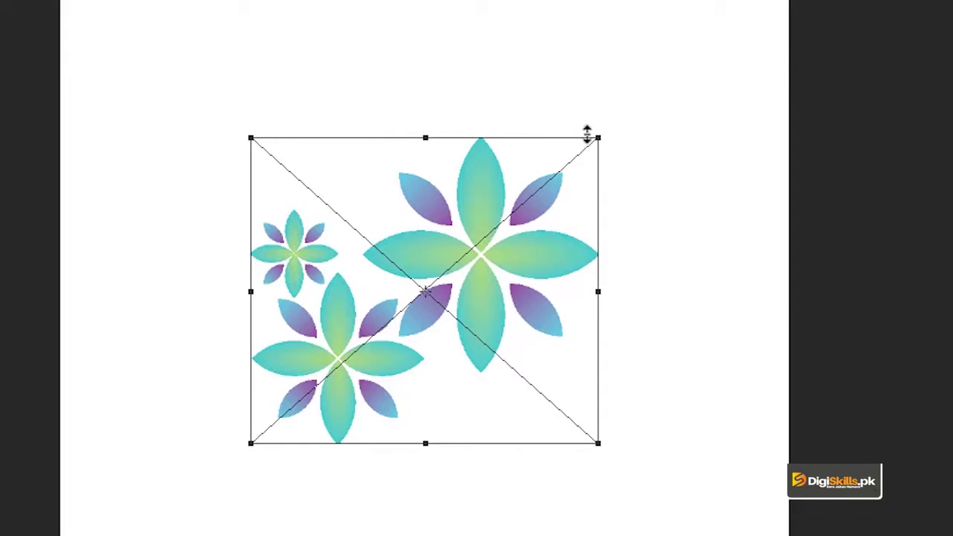
# Scale the pasted pixel flowers down to a small cluster near the canvas centre.
pyautogui.moveTo(599, 136); pyautogui.dragTo(458, 261)
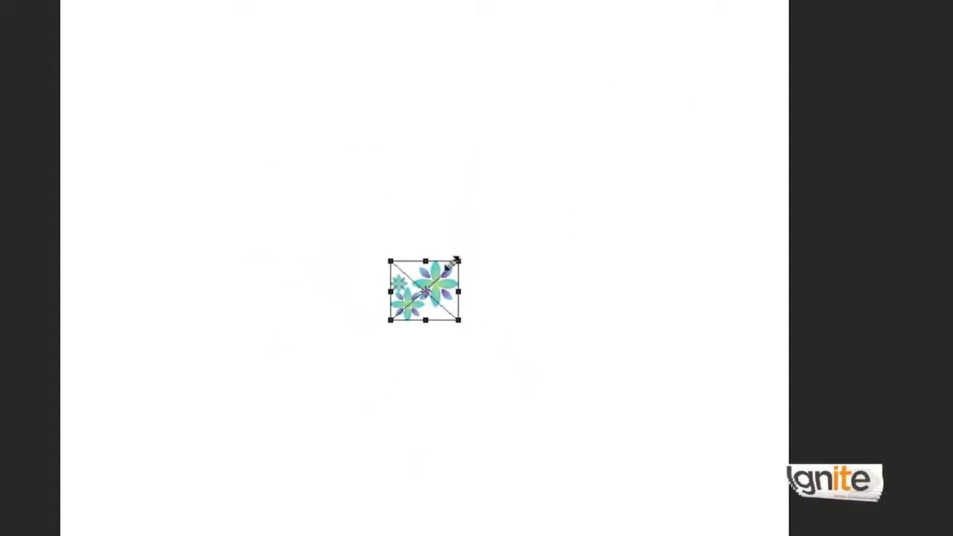
pyautogui.click(447, 280)
pyautogui.moveTo(459, 262)
pyautogui.mouseDown()
pyautogui.moveTo(793, 0)
pyautogui.moveTo(807, 0)
pyautogui.mouseUp()
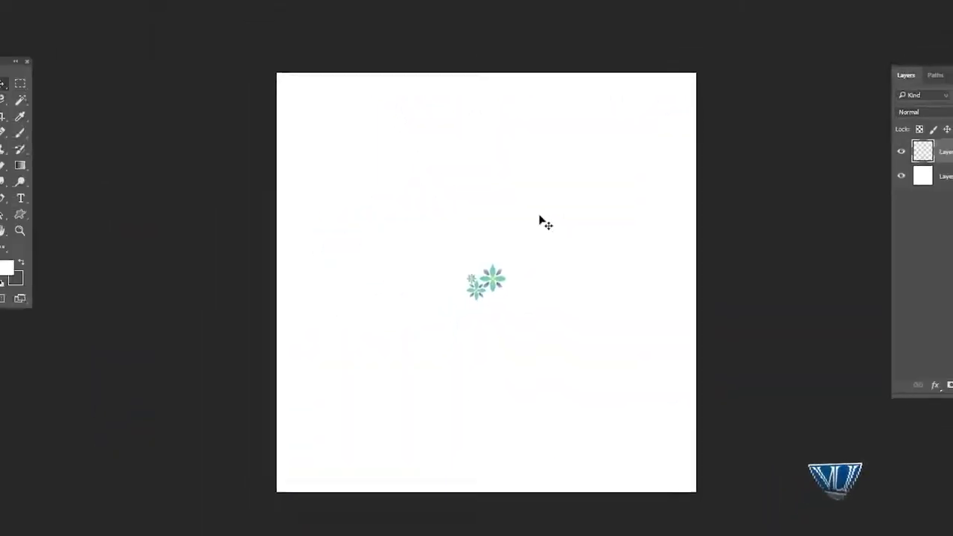
# Delete the pixel flower layer and paste the flowers again as a committed smart object.
pyautogui.press('Delete')
pyautogui.hotkey('ctrl', 'v')
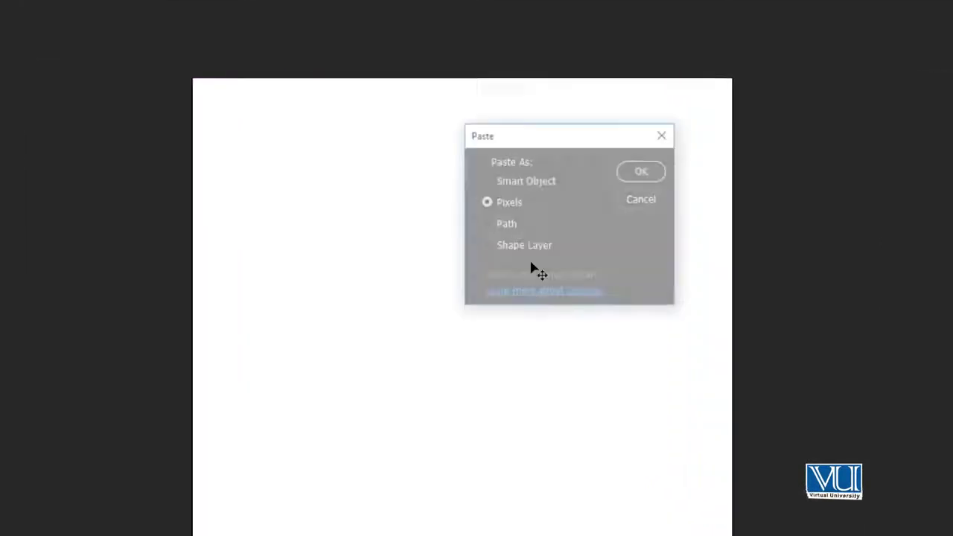
pyautogui.click(497, 210)
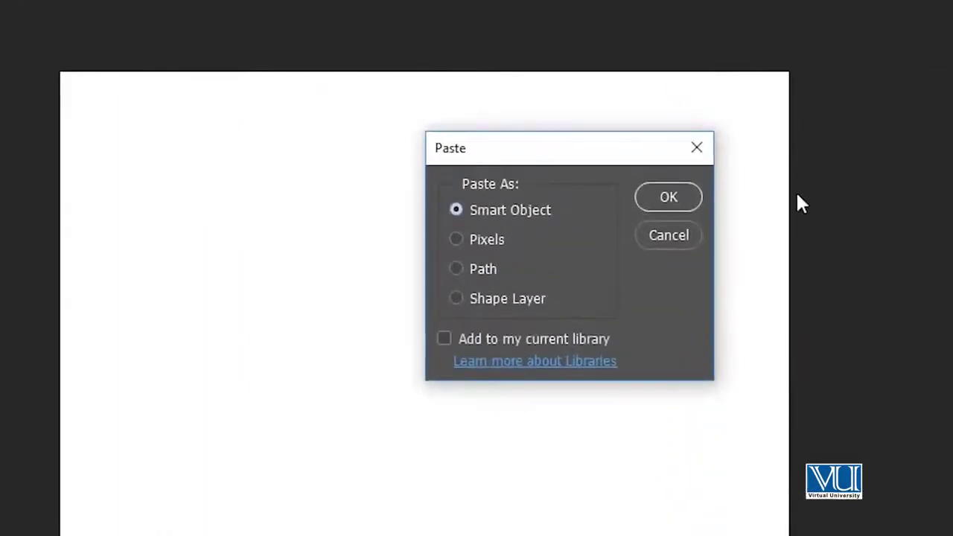
pyautogui.click(652, 198)
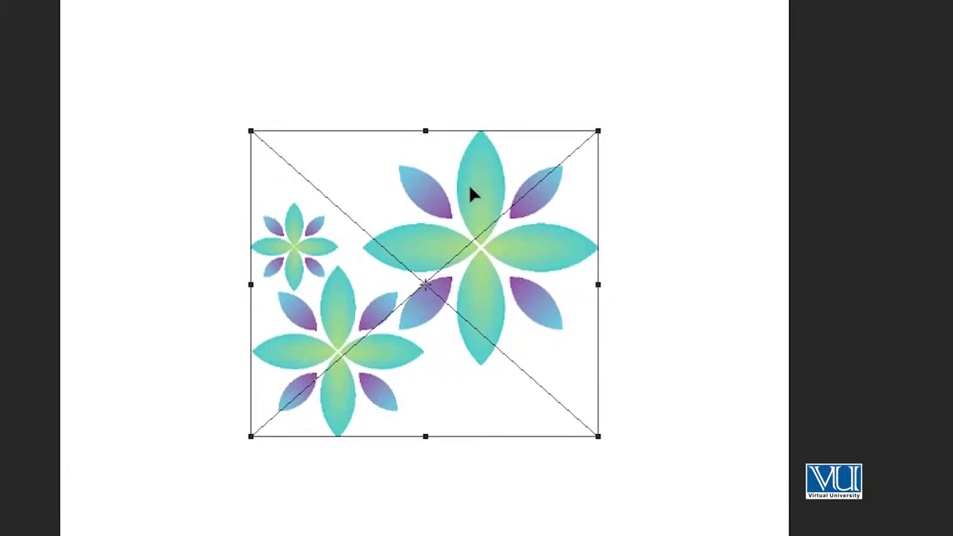
pyautogui.press('Return')
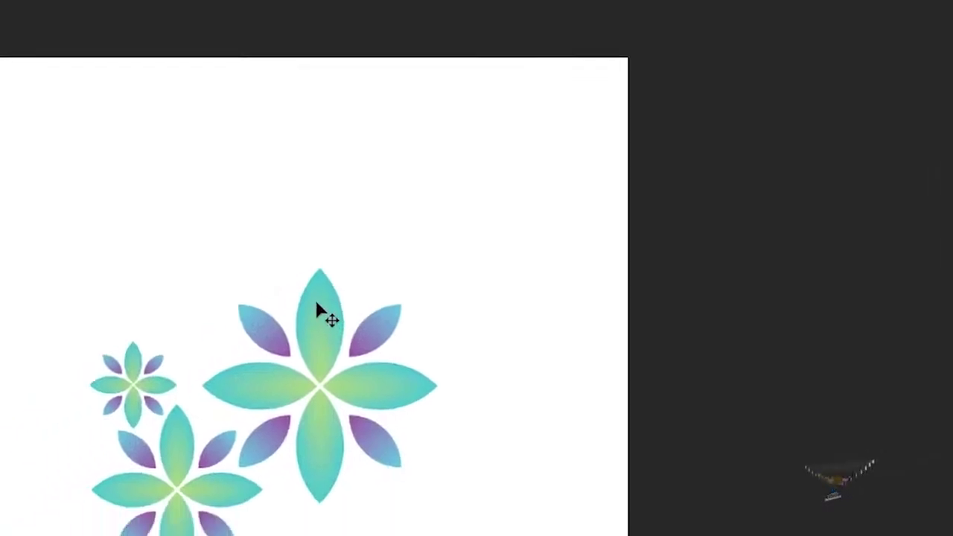
# Resize the flower smart object up, down, then to about 7.63 in wide.
pyautogui.hotkey('ctrl', 't')
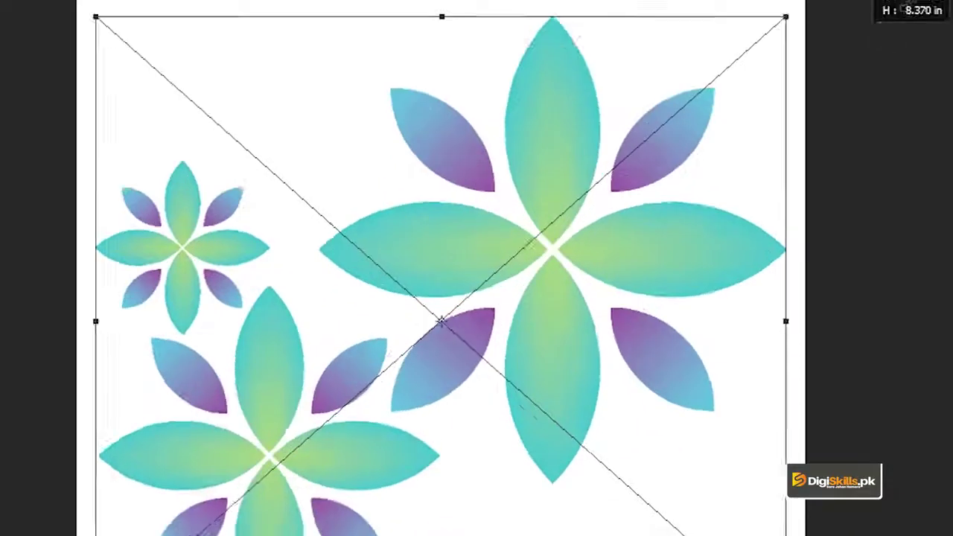
pyautogui.moveTo(630, 153); pyautogui.dragTo(945, 3)
pyautogui.press('Return')
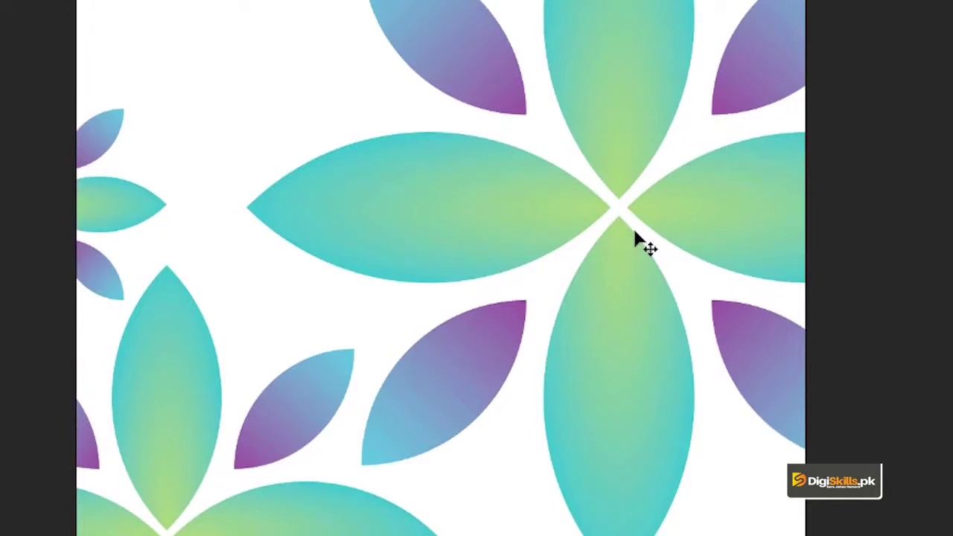
pyautogui.hotkey('ctrl', 't')
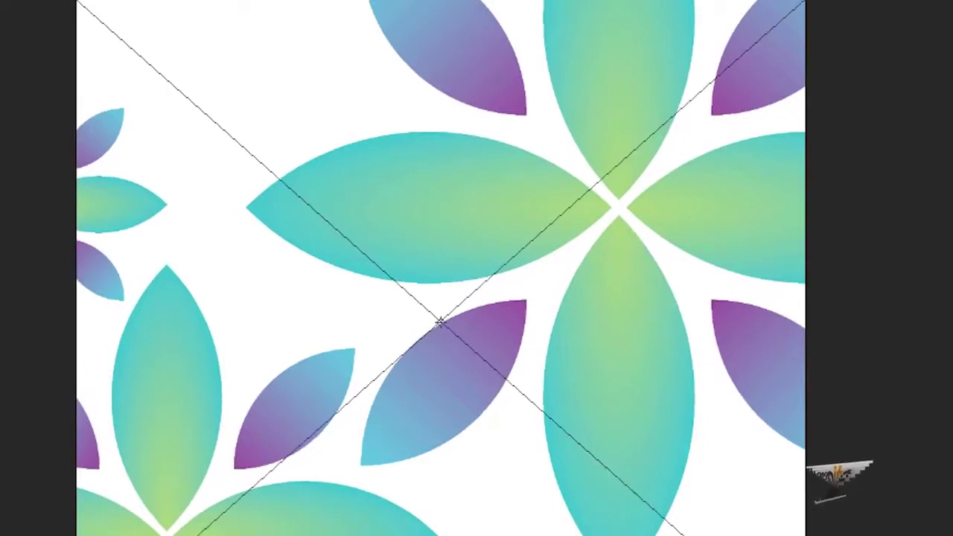
pyautogui.moveTo(738, 160)
pyautogui.mouseDown()
pyautogui.moveTo(482, 319)
pyautogui.moveTo(467, 318)
pyautogui.mouseUp()
pyautogui.press('Return')
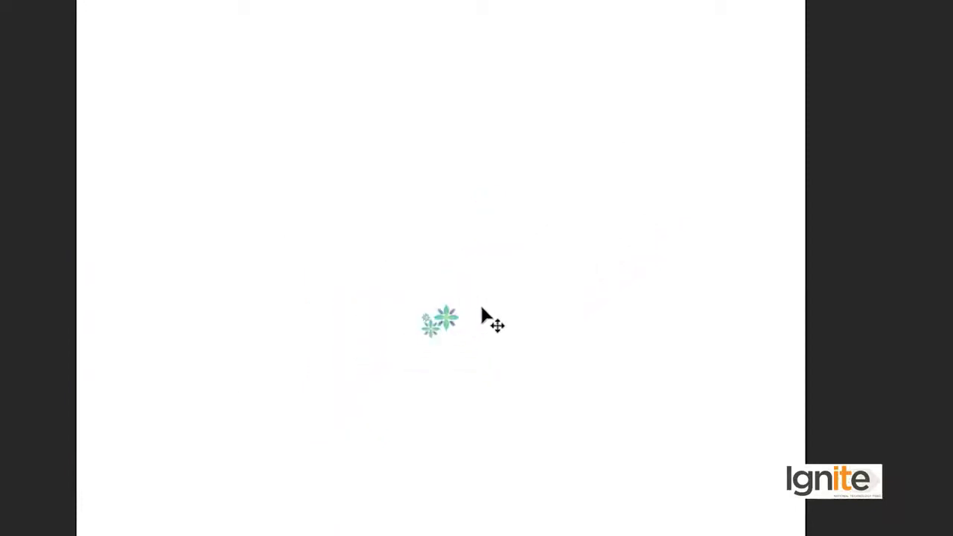
pyautogui.hotkey('ctrl', 't')
pyautogui.moveTo(460, 301); pyautogui.dragTo(823, 43)
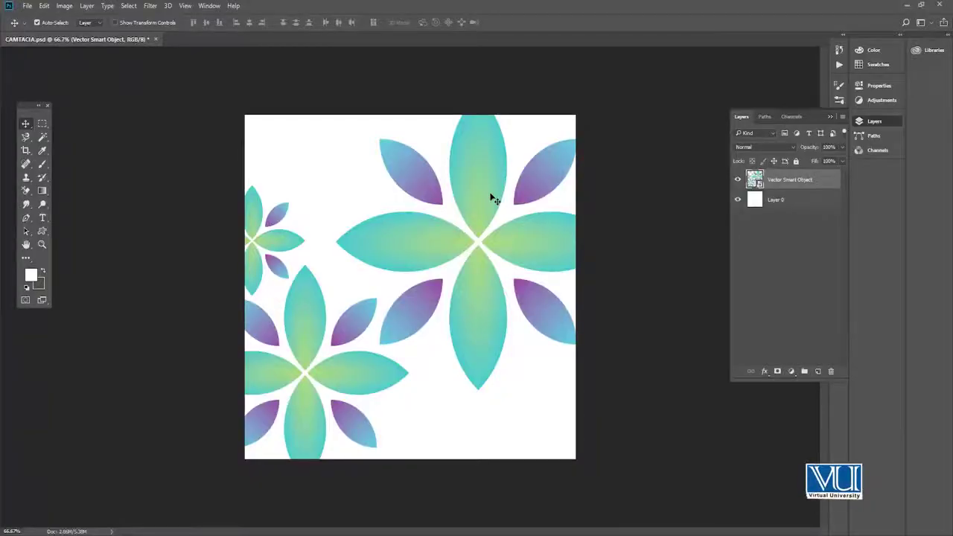
# Zoom in on the flower petal edges to inspect them, then zoom back out to the whole document.
pyautogui.press('z')
pyautogui.click(410, 309)
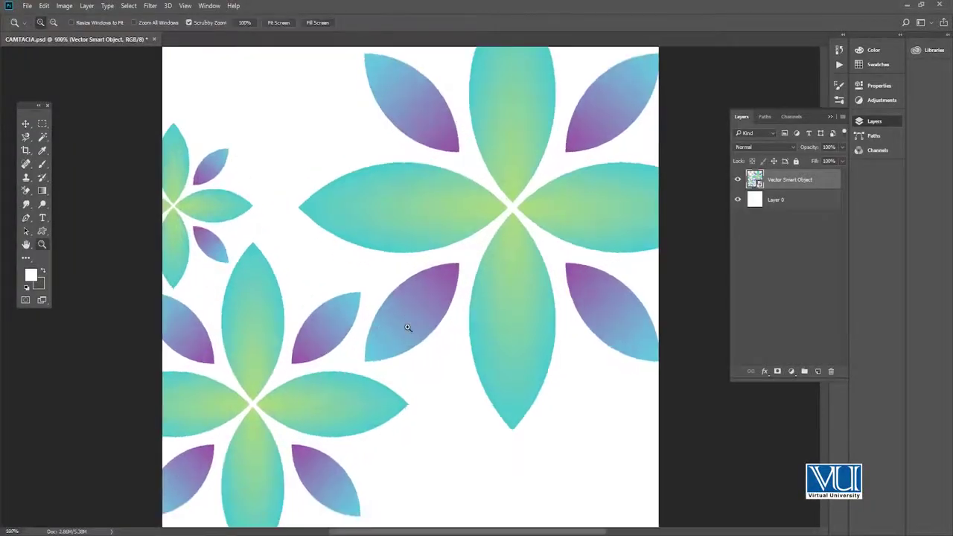
pyautogui.click(408, 310)
pyautogui.moveTo(410, 310)
pyautogui.mouseDown()
pyautogui.moveTo(407, 205)
pyautogui.moveTo(421, 215)
pyautogui.mouseUp()
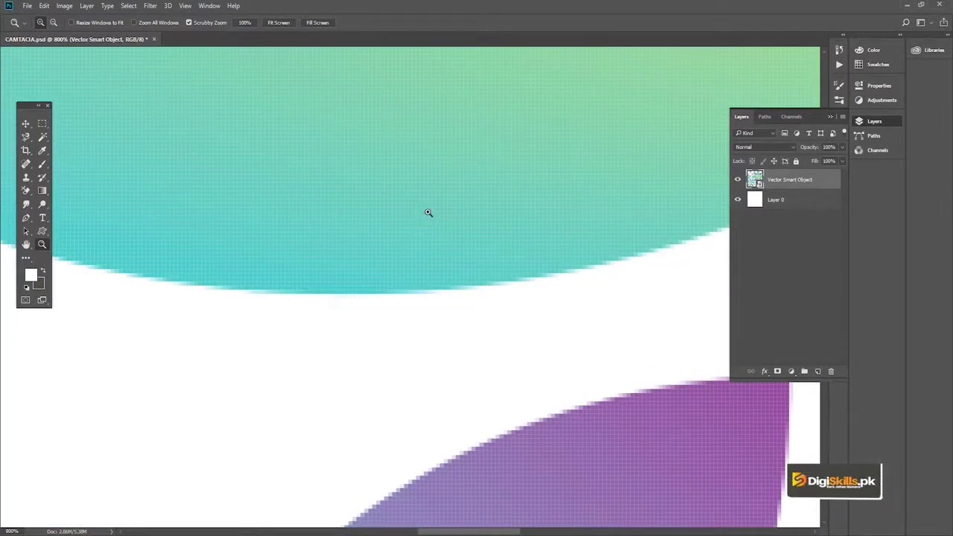
pyautogui.moveTo(433, 215); pyautogui.dragTo(443, 134)
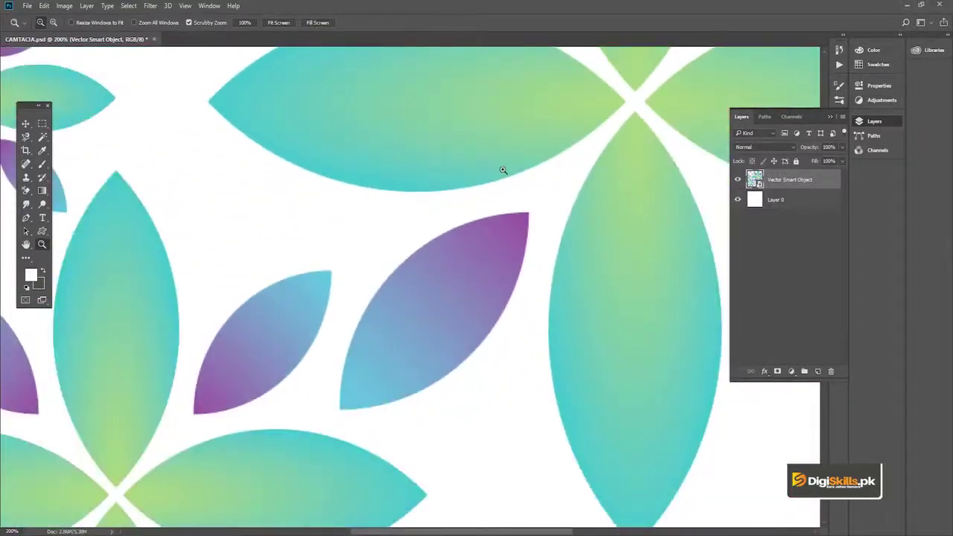
pyautogui.moveTo(504, 156)
pyautogui.mouseDown()
pyautogui.moveTo(513, 136)
pyautogui.moveTo(496, 117)
pyautogui.moveTo(448, 189)
pyautogui.mouseUp()
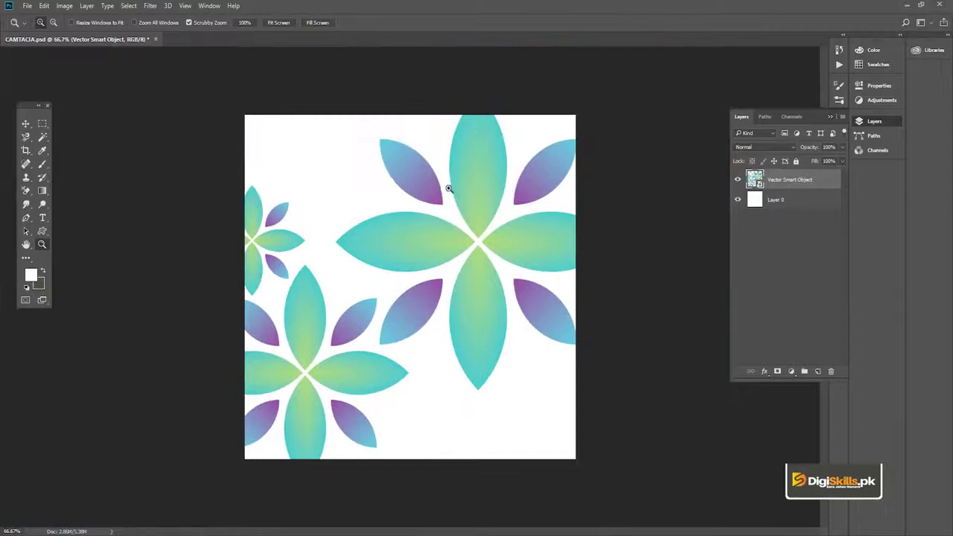
# Drag the Vector Smart Object layer to the trash and minimize Photoshop.
pyautogui.press('v')
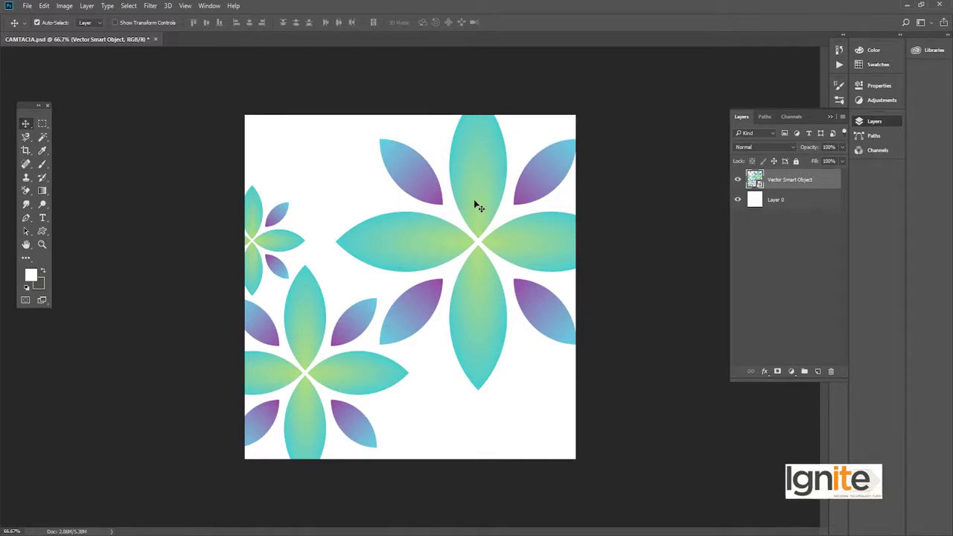
pyautogui.moveTo(798, 180); pyautogui.dragTo(829, 369)
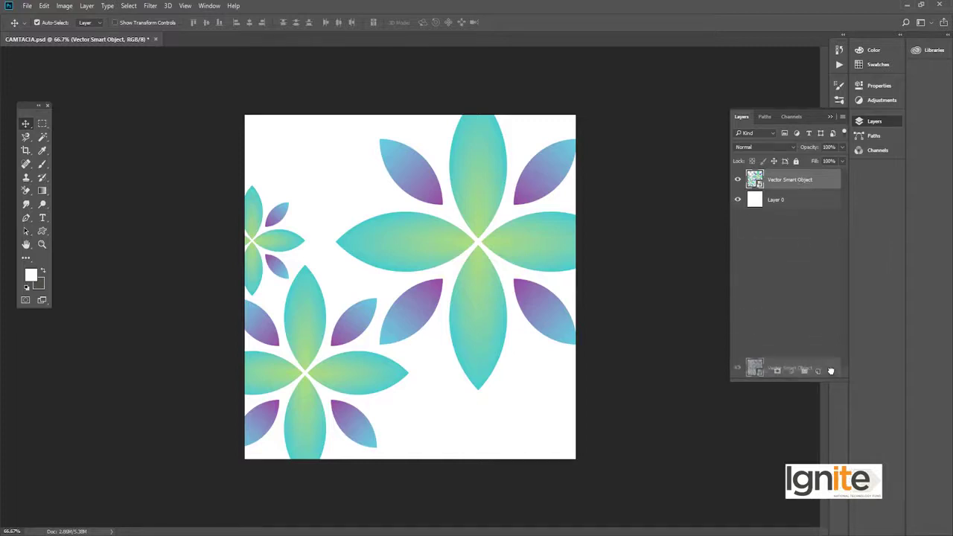
pyautogui.moveTo(831, 370); pyautogui.dragTo(831, 370)
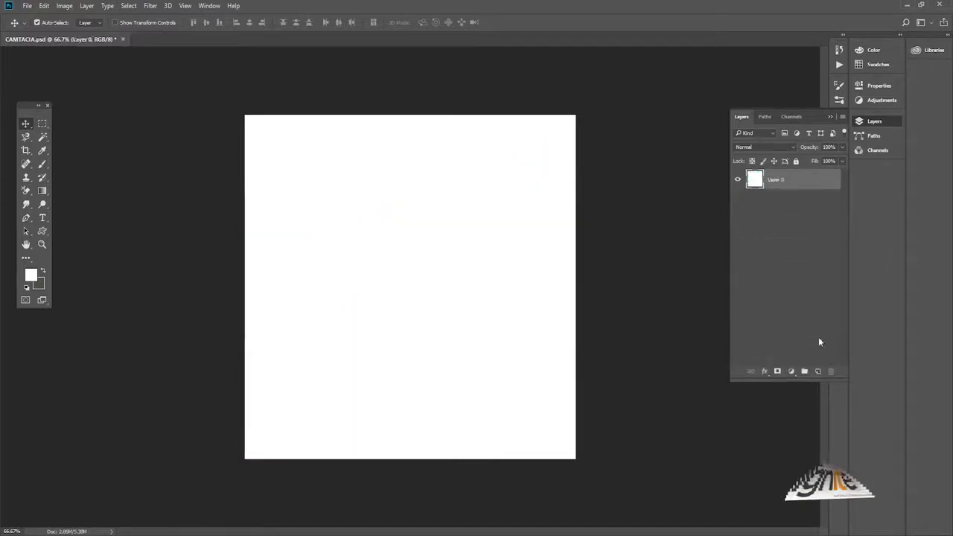
pyautogui.click(905, 4)
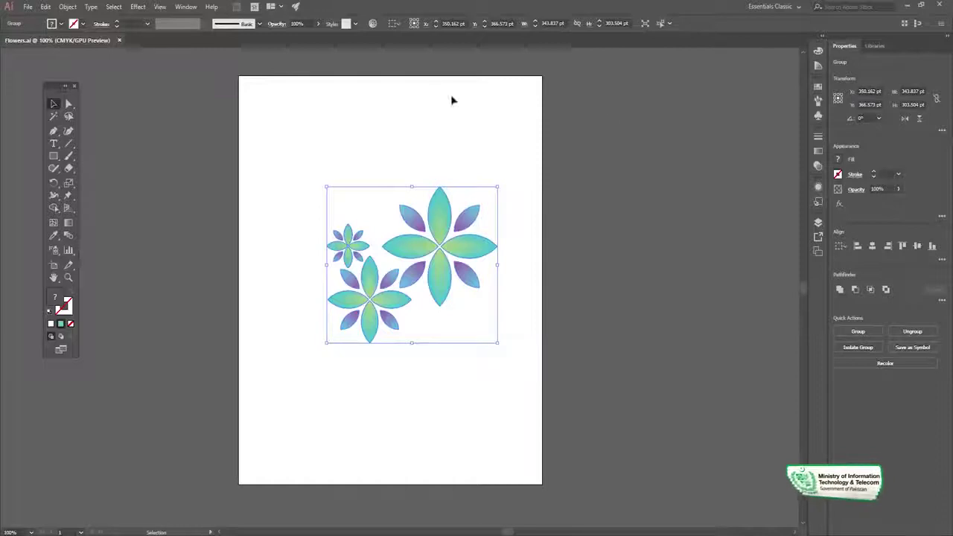
# Minimize Illustrator and drag the asphalt-car-classic-253096 photo from File Explorer onto the Photoshop canvas.
pyautogui.click(905, 7)
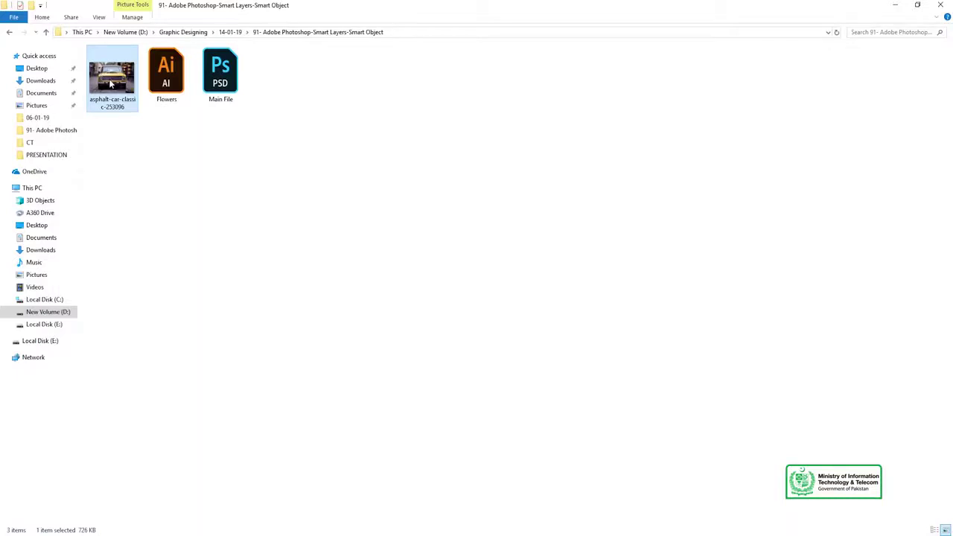
pyautogui.moveTo(110, 84)
pyautogui.mouseDown()
pyautogui.moveTo(388, 530)
pyautogui.moveTo(399, 368)
pyautogui.mouseUp()
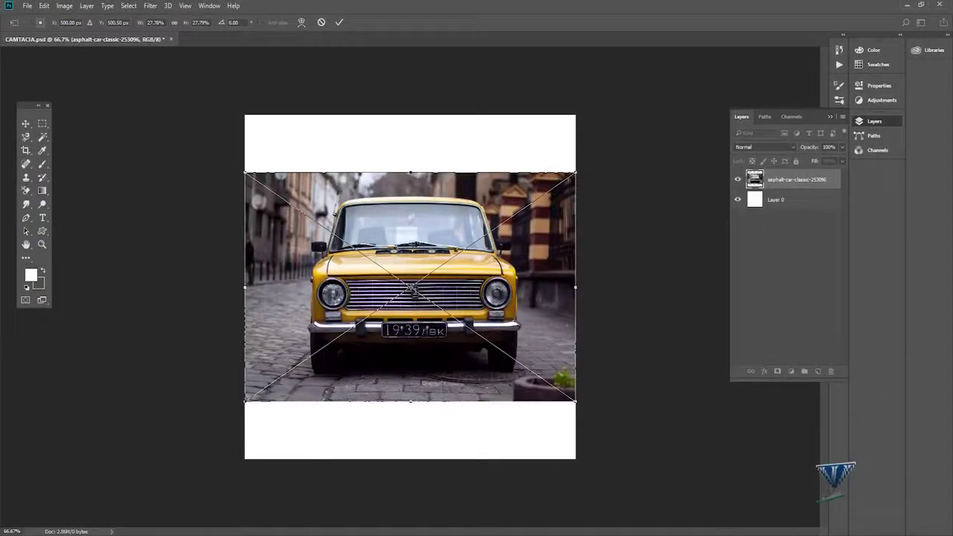
# Commit the placed car photo and rasterize its layer.
pyautogui.press('Return')
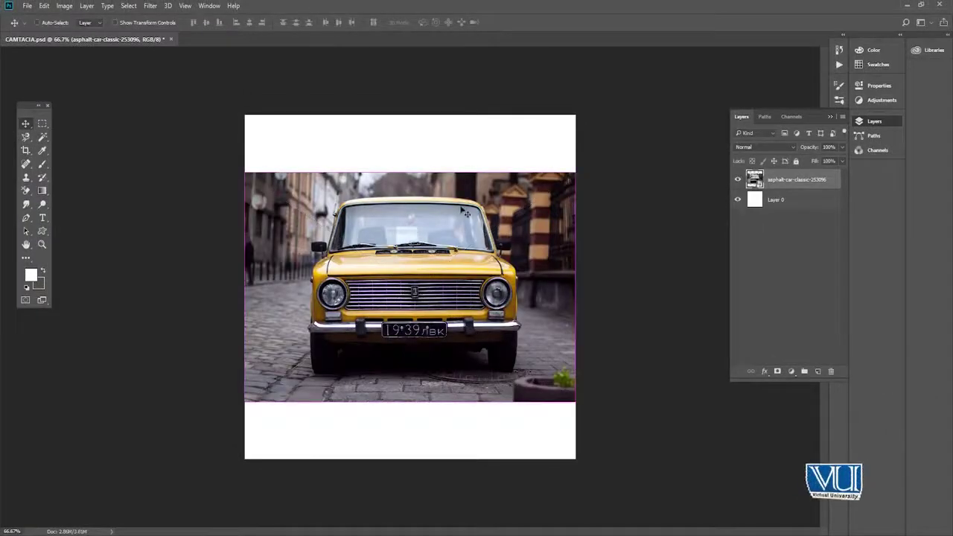
pyautogui.hotkey('ctrl', 't')
pyautogui.press('Return')
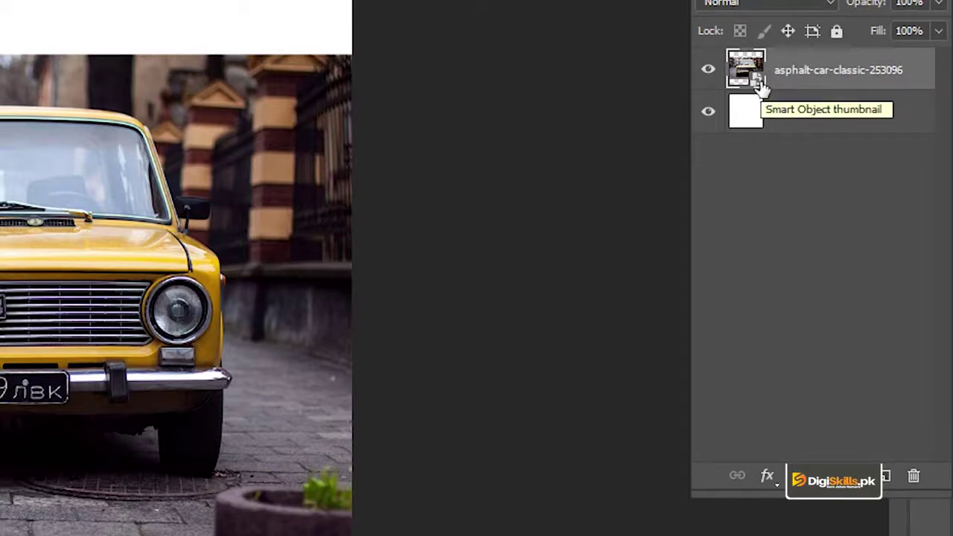
pyautogui.rightClick(794, 74)
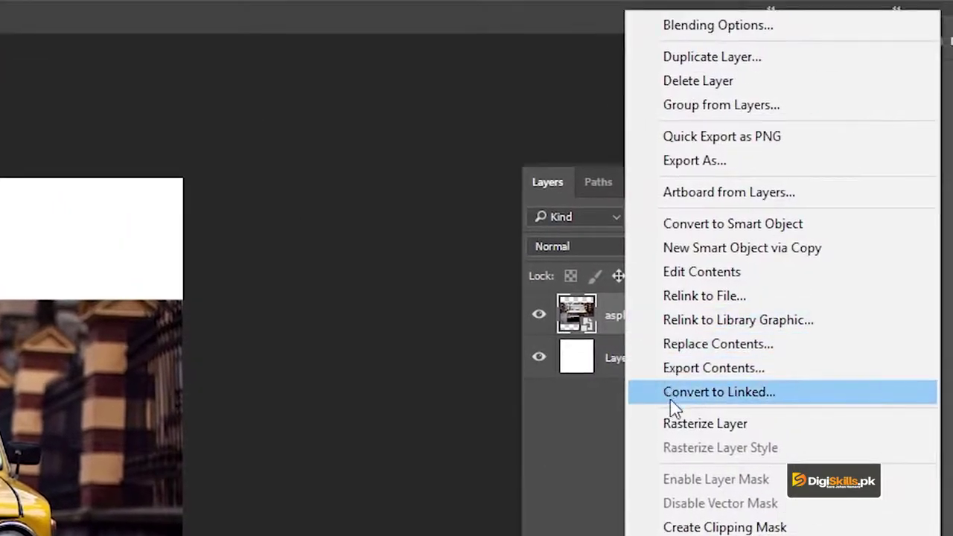
pyautogui.click(683, 424)
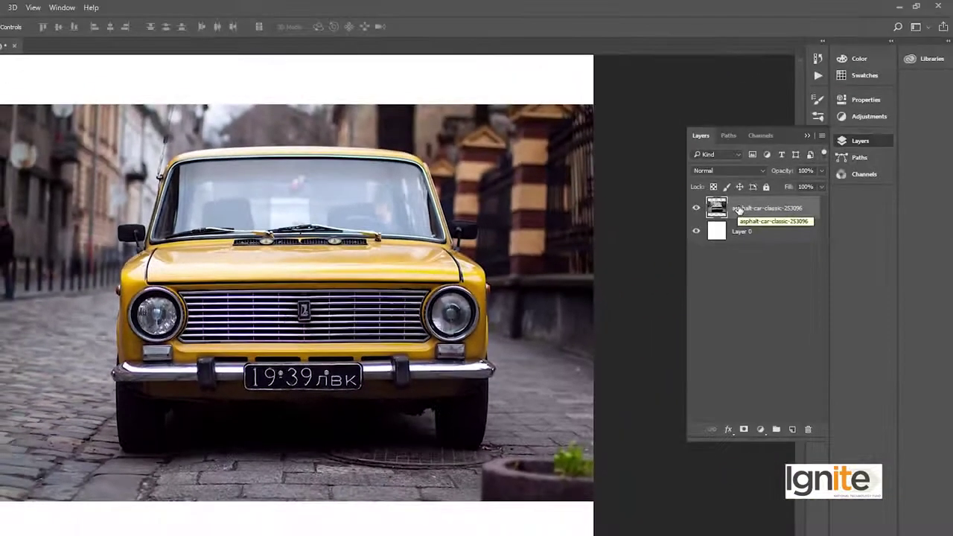
# Convert the asphalt-car-classic-253096 layer back into a smart object and reselect it.
pyautogui.rightClick(738, 209)
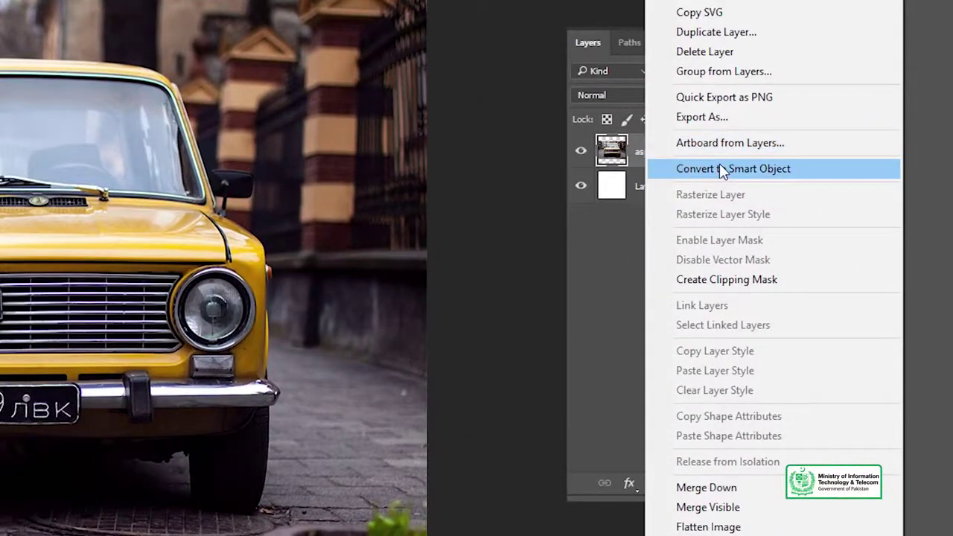
pyautogui.click(704, 174)
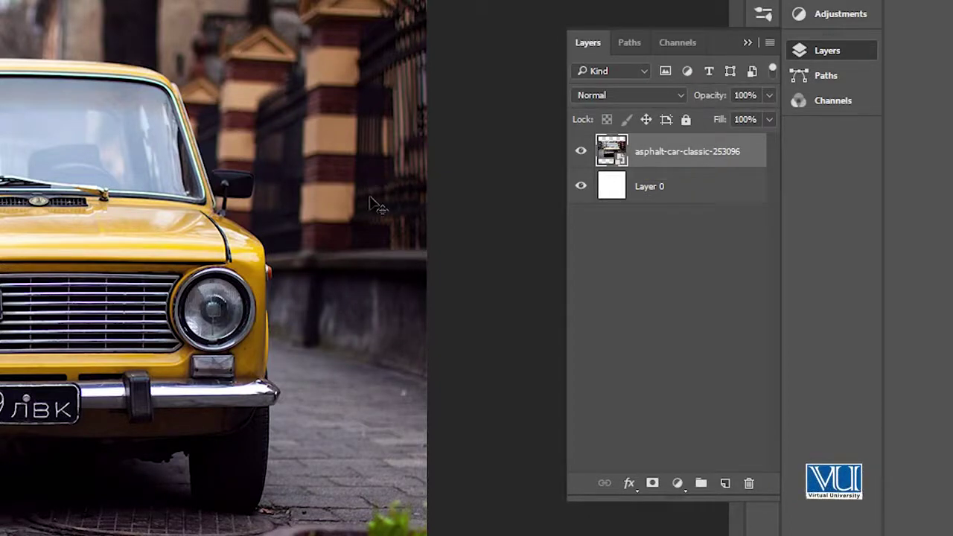
pyautogui.click(462, 197)
pyautogui.click(686, 155)
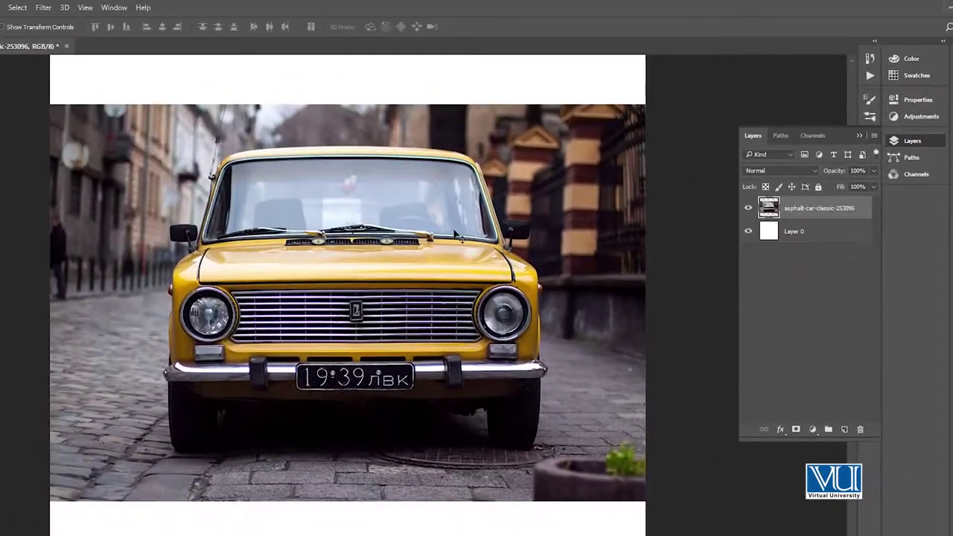
# Shrink the car to about 8% at the canvas centre, then enlarge it to span the canvas.
pyautogui.hotkey('ctrl', 't')
pyautogui.moveTo(648, 102); pyautogui.dragTo(376, 283)
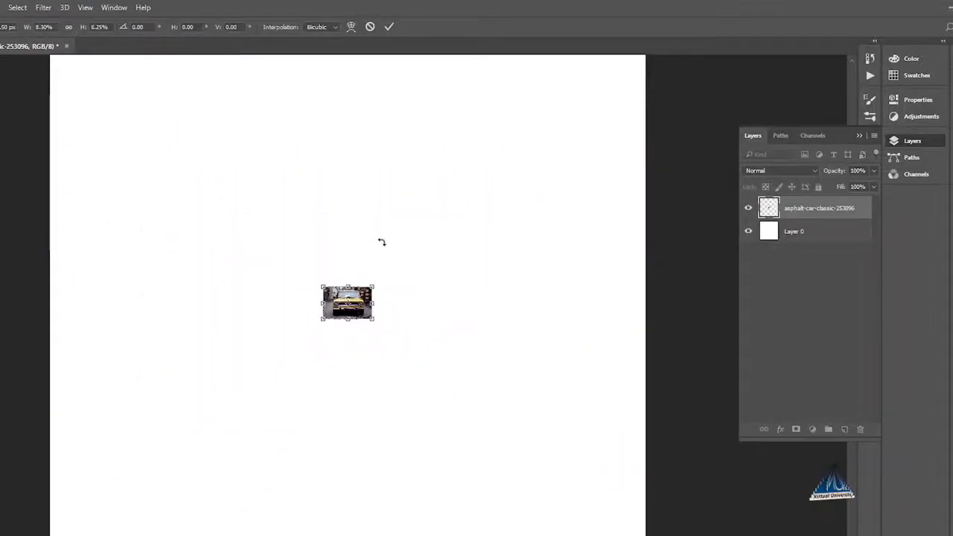
pyautogui.press('Return')
pyautogui.moveTo(381, 241); pyautogui.dragTo(387, 248)
pyautogui.hotkey('ctrl', 't')
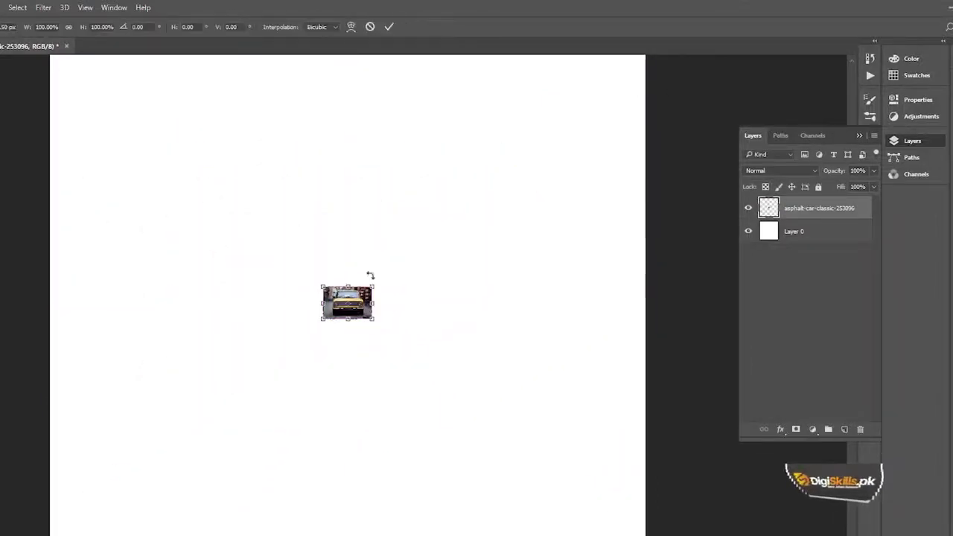
pyautogui.moveTo(372, 287)
pyautogui.mouseDown()
pyautogui.moveTo(667, 90)
pyautogui.moveTo(749, 71)
pyautogui.mouseUp()
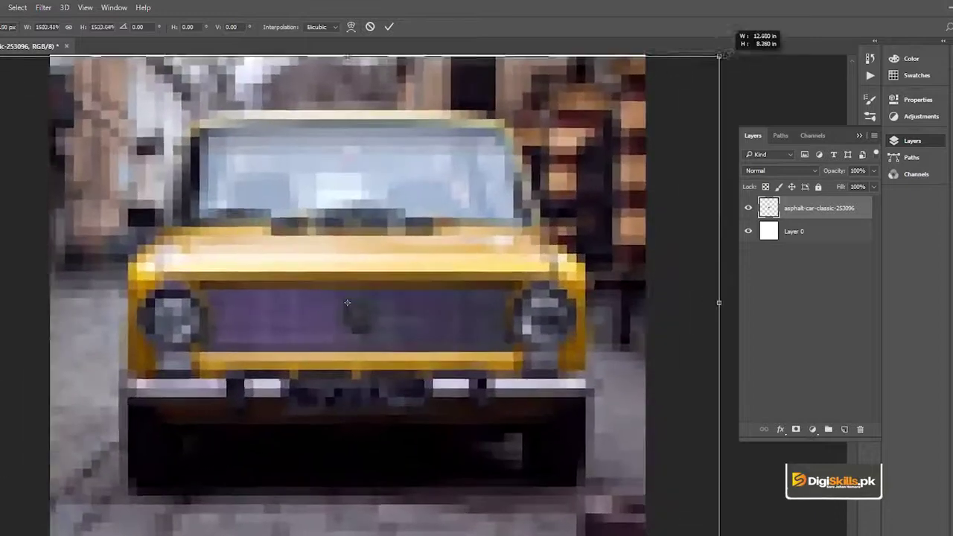
pyautogui.press('Return')
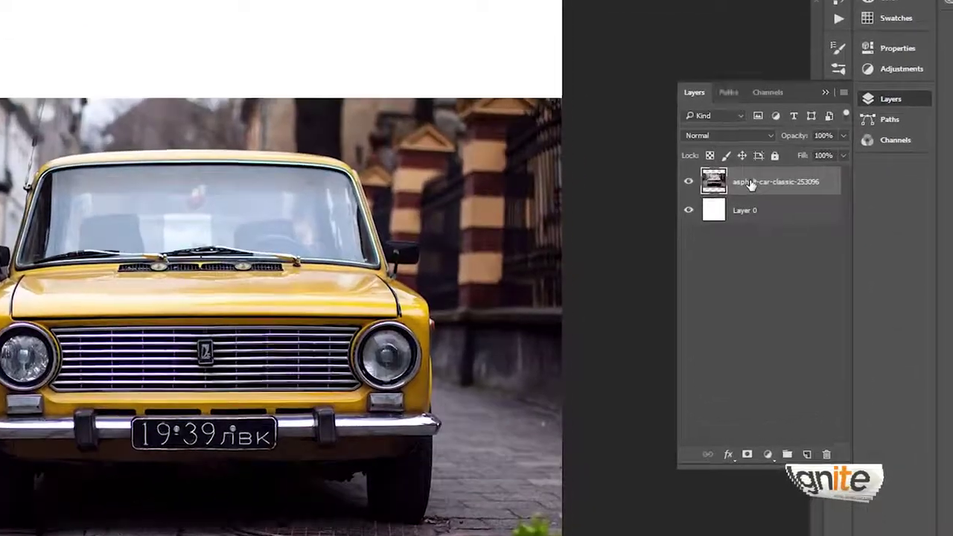
# Convert the car layer to a smart object, then scale it down and back up edge to edge.
pyautogui.rightClick(807, 212)
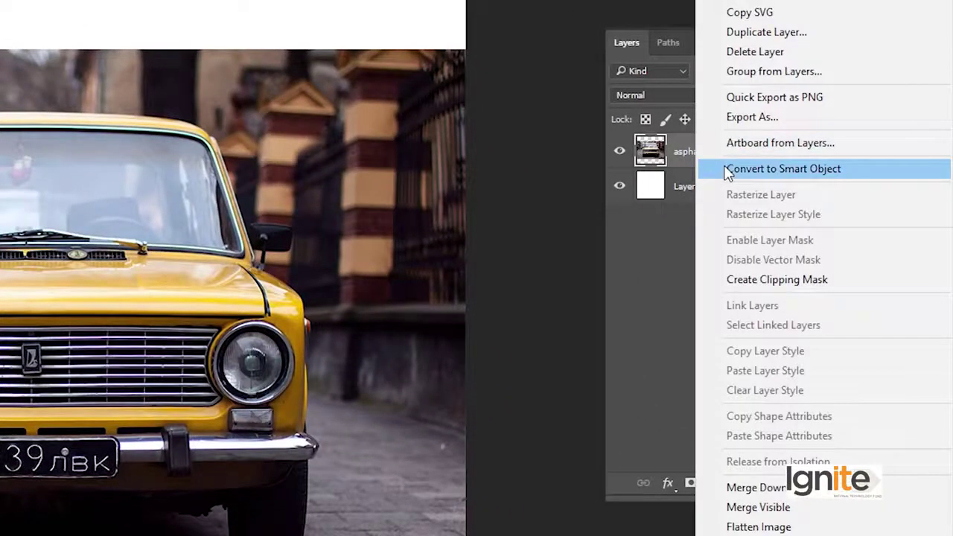
pyautogui.click(728, 171)
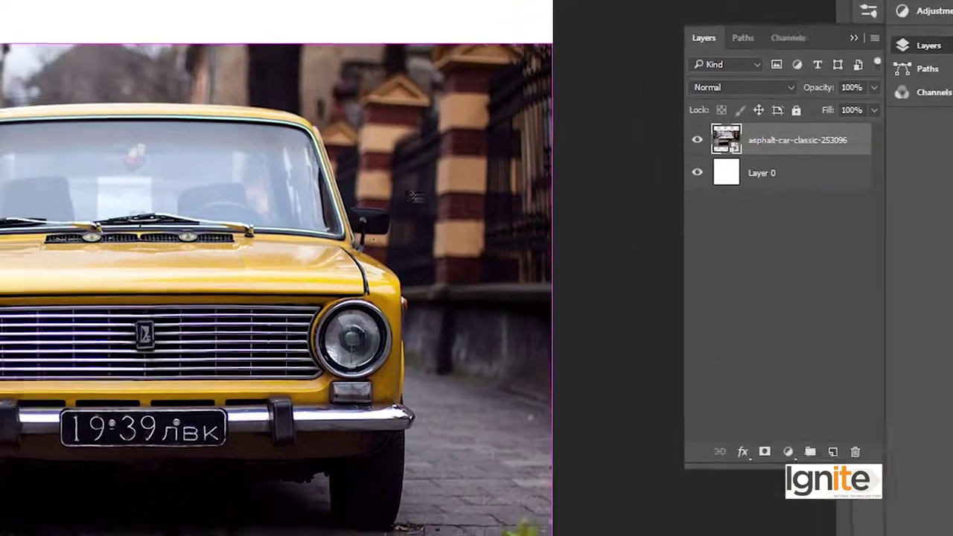
pyautogui.hotkey('ctrl', 't')
pyautogui.moveTo(783, 261)
pyautogui.mouseDown()
pyautogui.moveTo(526, 259)
pyautogui.moveTo(493, 276)
pyautogui.mouseUp()
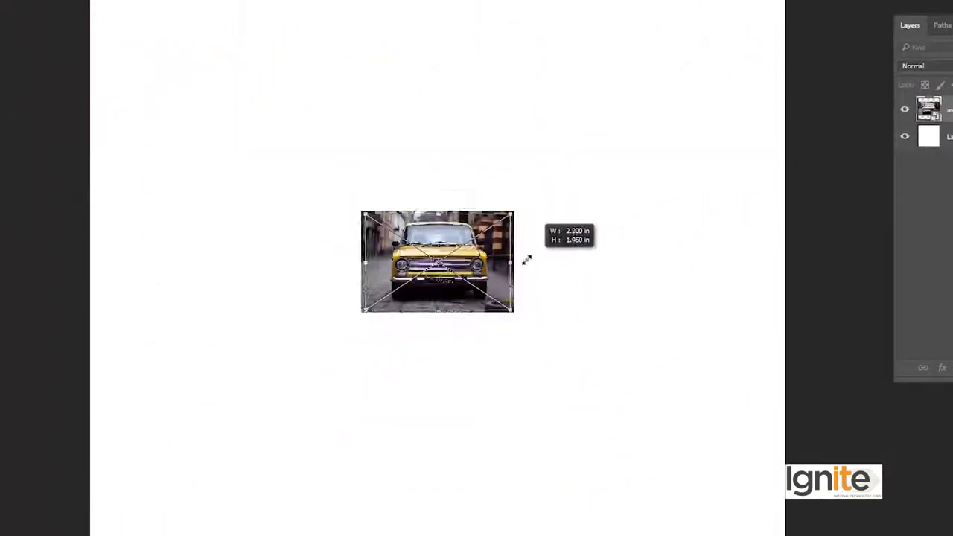
pyautogui.press('Return')
pyautogui.hotkey('ctrl', 't')
pyautogui.moveTo(473, 238)
pyautogui.mouseDown()
pyautogui.moveTo(823, 6)
pyautogui.moveTo(857, 2)
pyautogui.mouseUp()
pyautogui.press('Return')
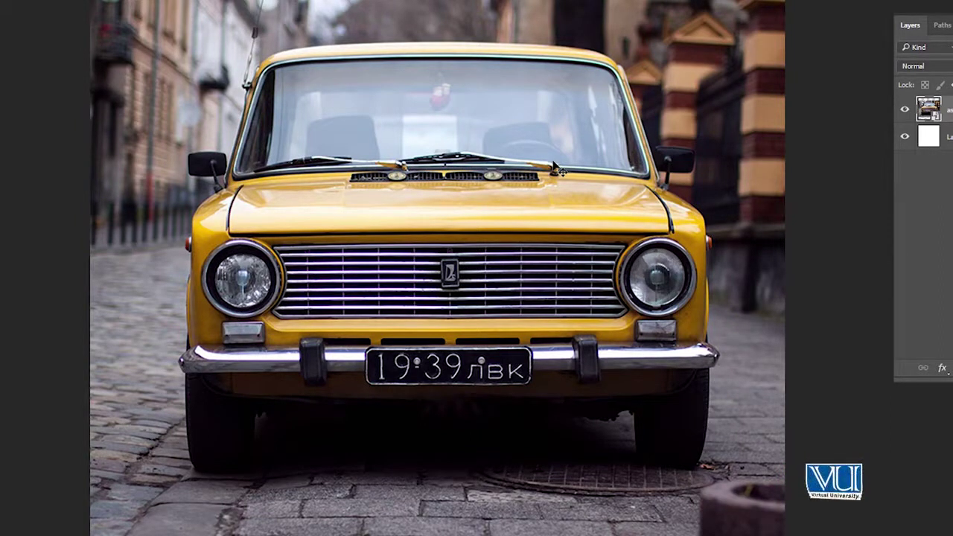
pyautogui.keyDown('alt'); pyautogui.click(468, 290); pyautogui.keyUp('alt')
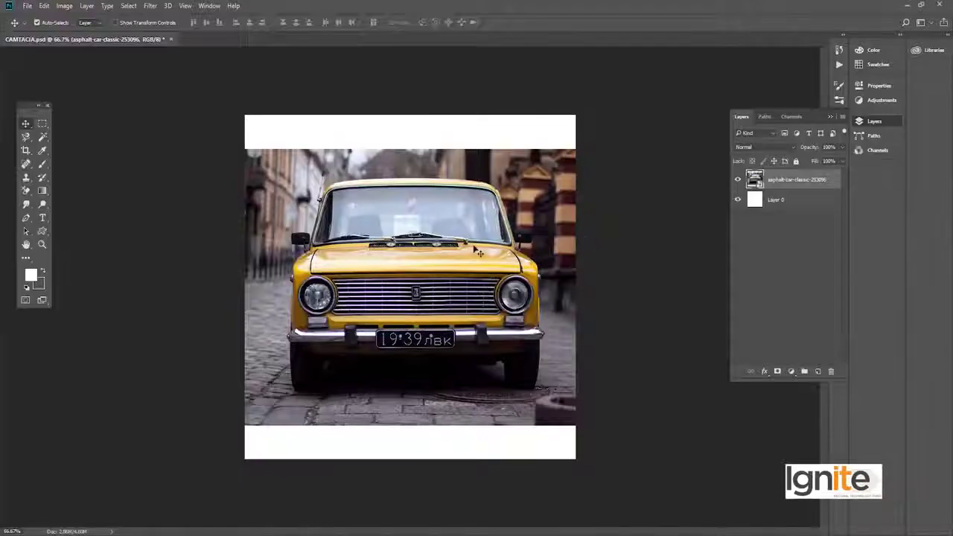
pyautogui.press('z')
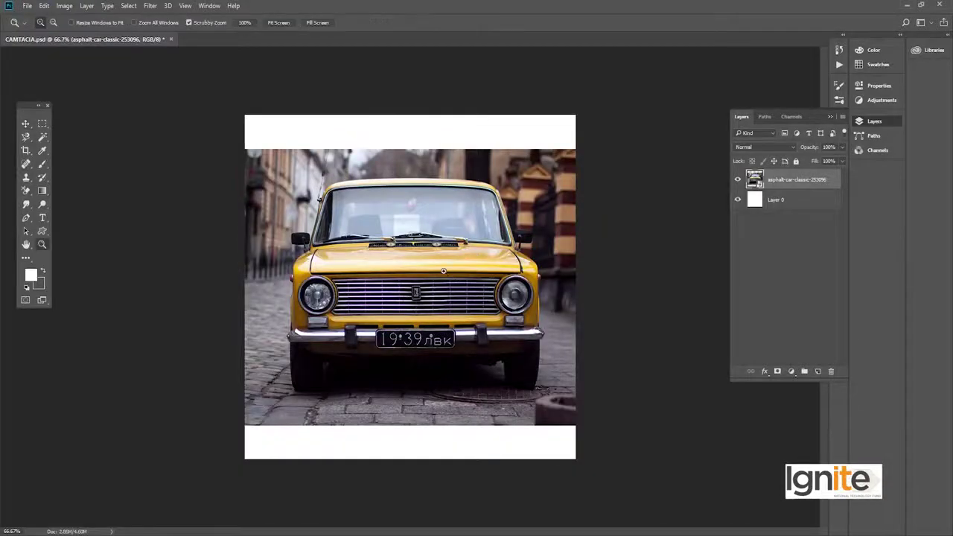
pyautogui.click(417, 268)
pyautogui.click(417, 268)
pyautogui.press('v')
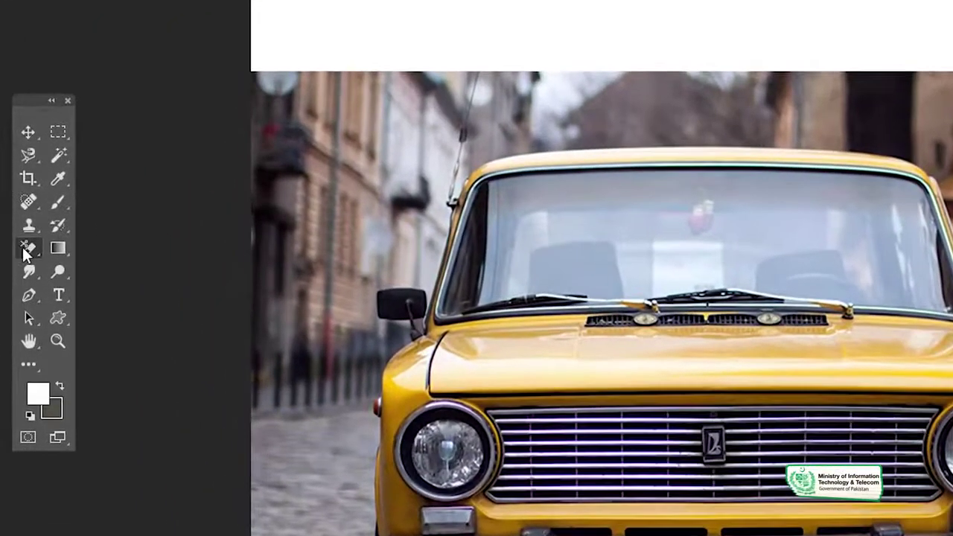
pyautogui.rightClick(22, 248)
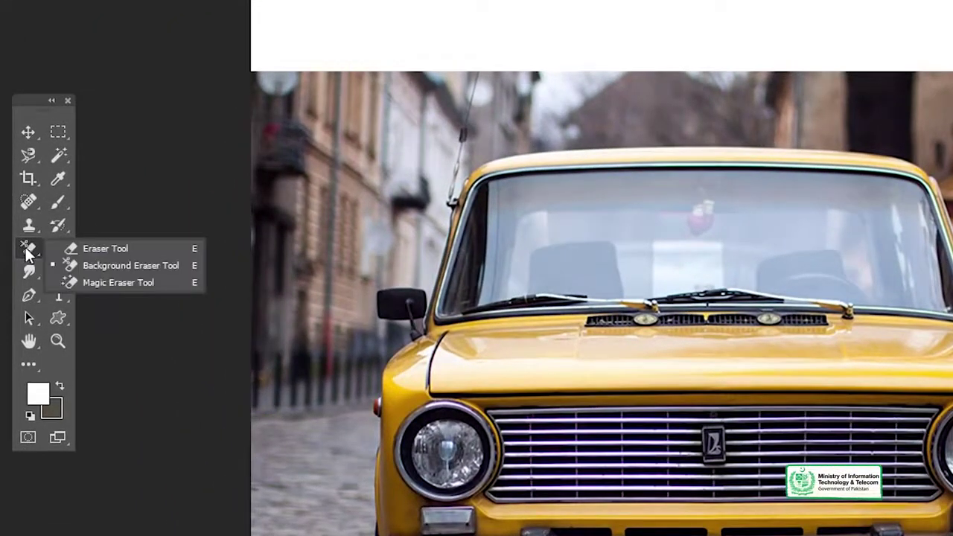
pyautogui.click(76, 248)
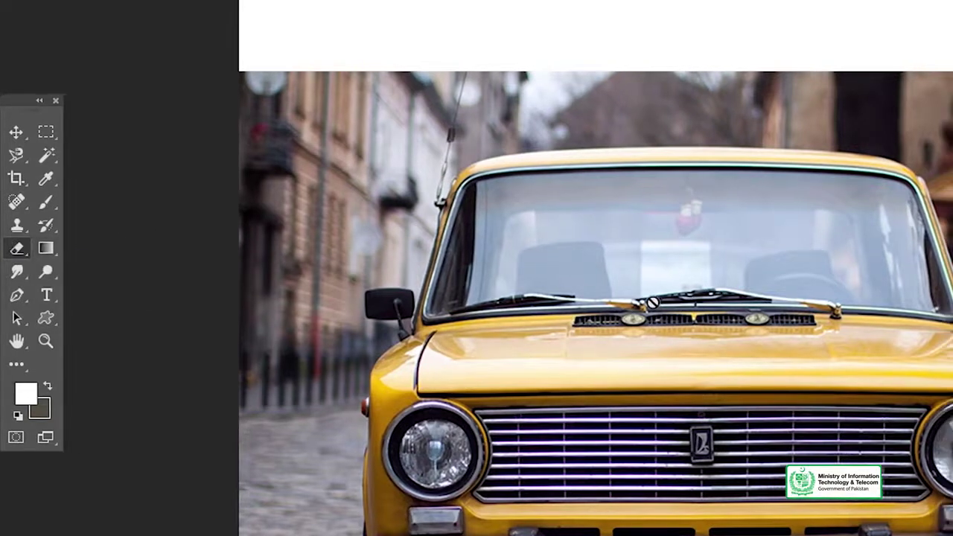
pyautogui.click(675, 311)
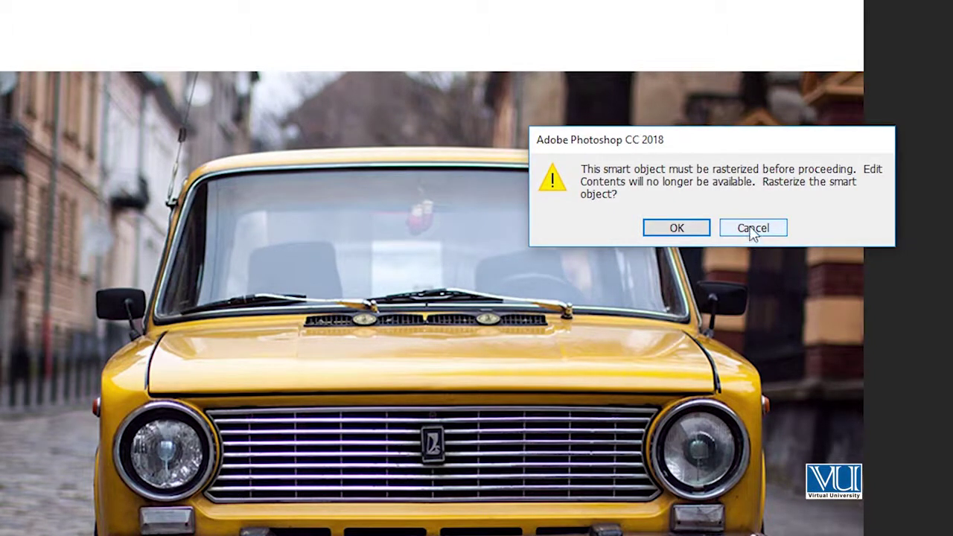
pyautogui.click(754, 229)
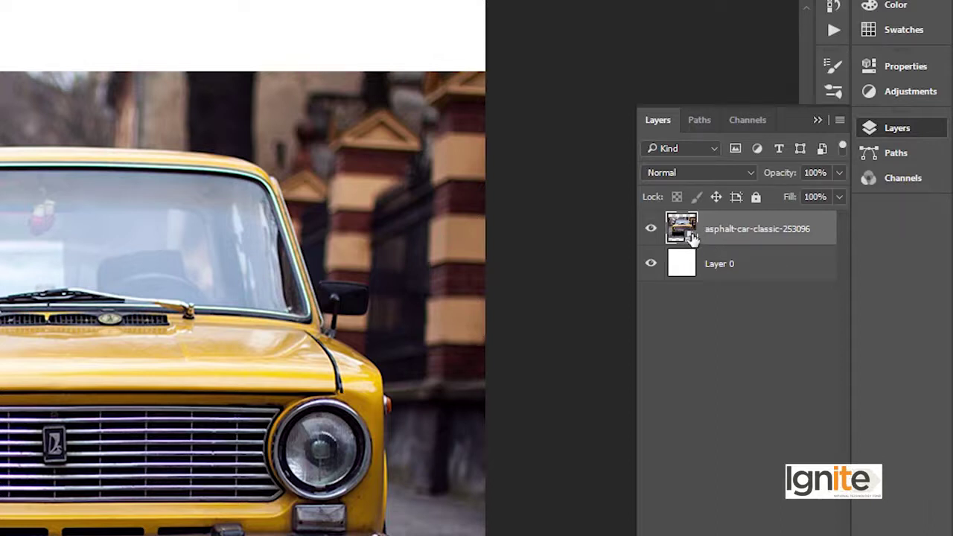
# Check the car smart object's contents, hide the car layer, and paste the flowers as a smart object.
pyautogui.doubleClick(681, 228)
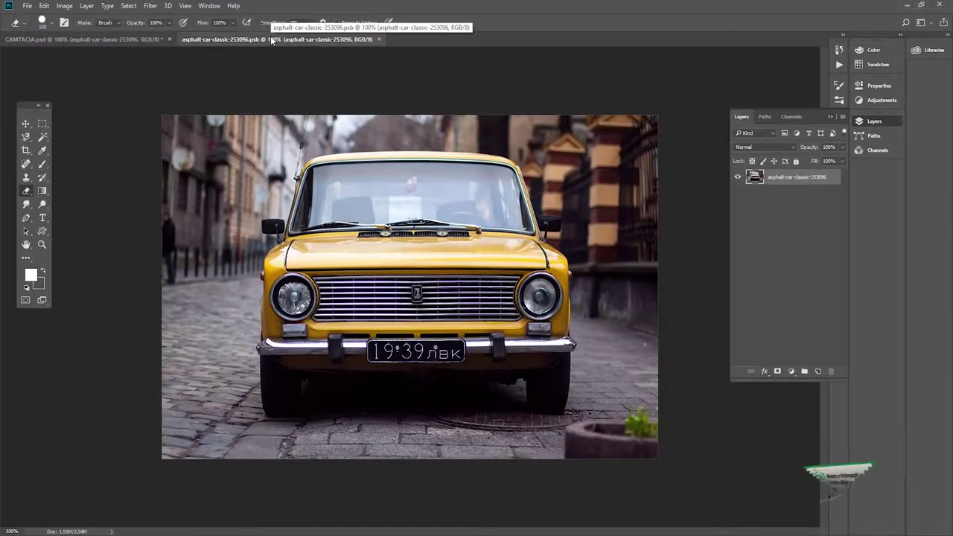
pyautogui.click(137, 41)
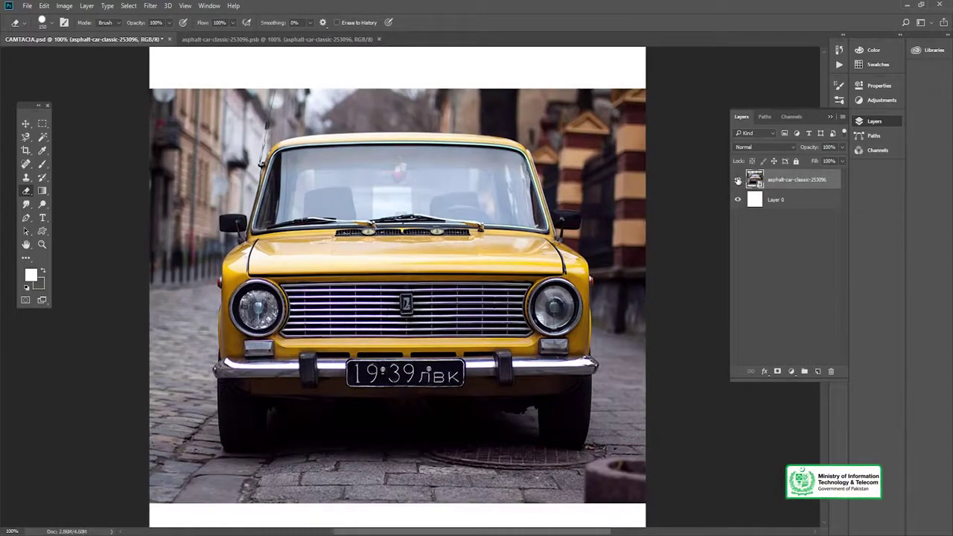
pyautogui.click(738, 180)
pyautogui.hotkey('ctrl', 'v')
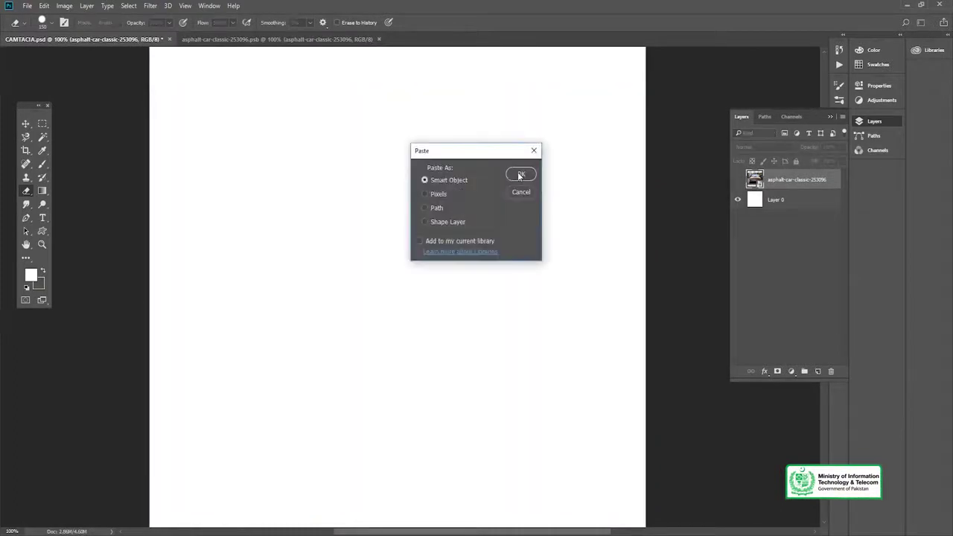
pyautogui.click(520, 176)
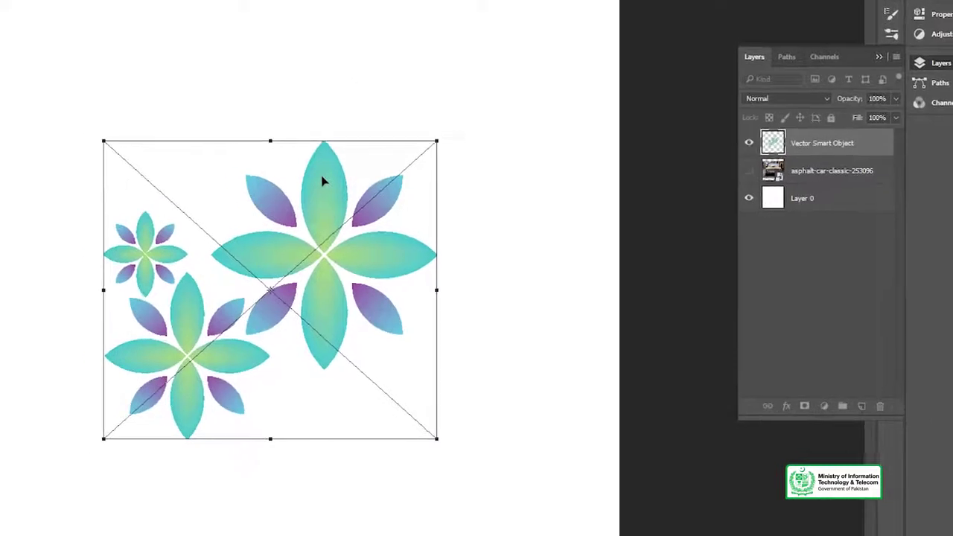
pyautogui.press('Return')
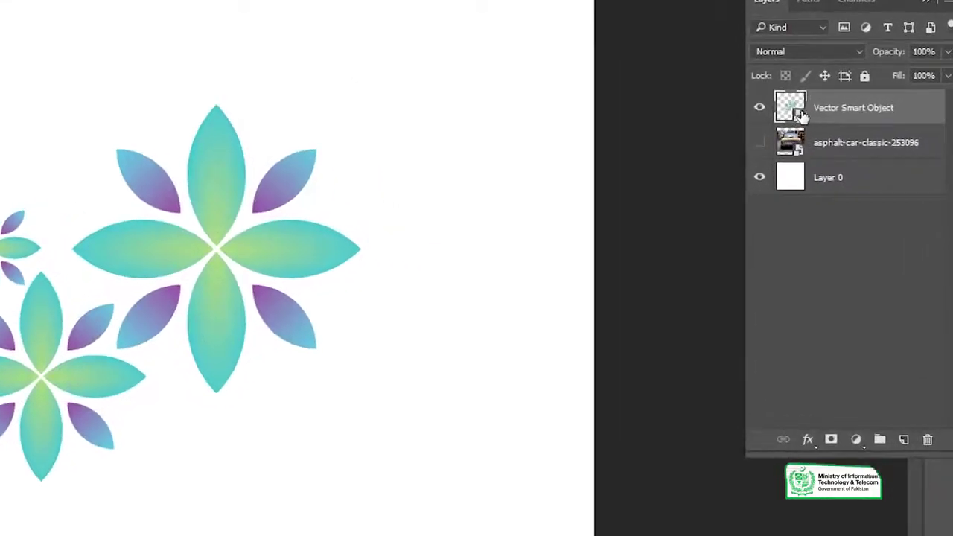
# Open the flower smart object in Illustrator, zoom in and select the large flower's top petal.
pyautogui.doubleClick(790, 107)
pyautogui.press('z')
pyautogui.moveTo(253, 230)
pyautogui.mouseDown()
pyautogui.moveTo(291, 298)
pyautogui.moveTo(341, 288)
pyautogui.mouseUp()
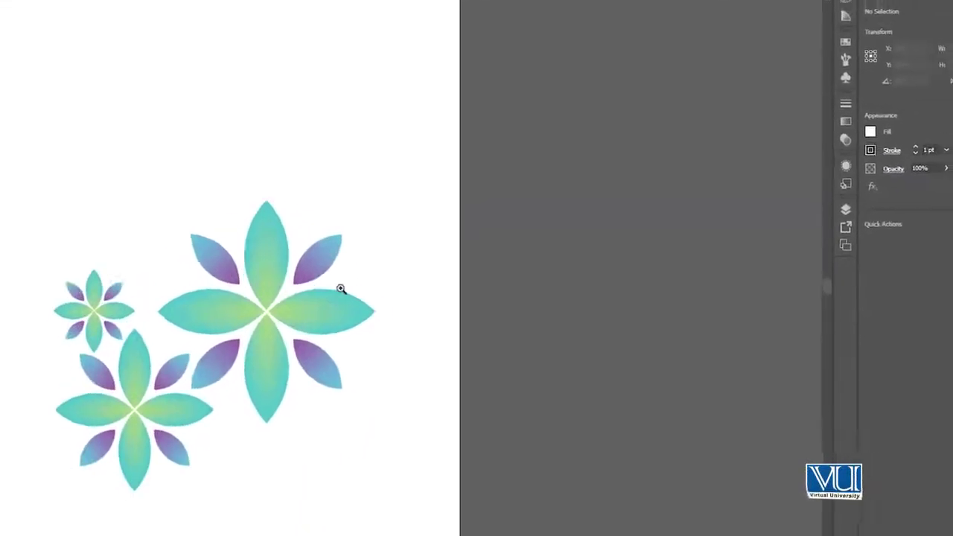
pyautogui.press('v')
pyautogui.click(394, 260)
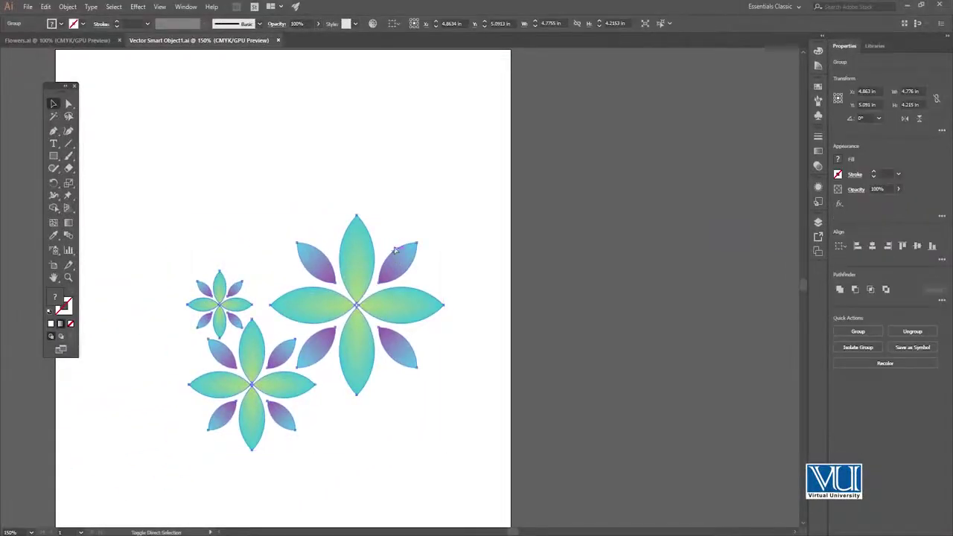
pyautogui.click(396, 216)
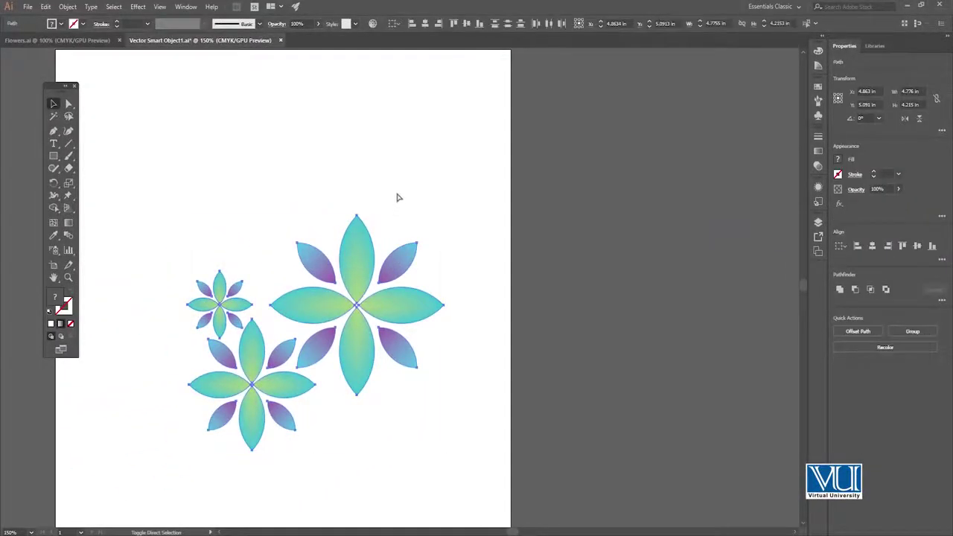
pyautogui.click(365, 251)
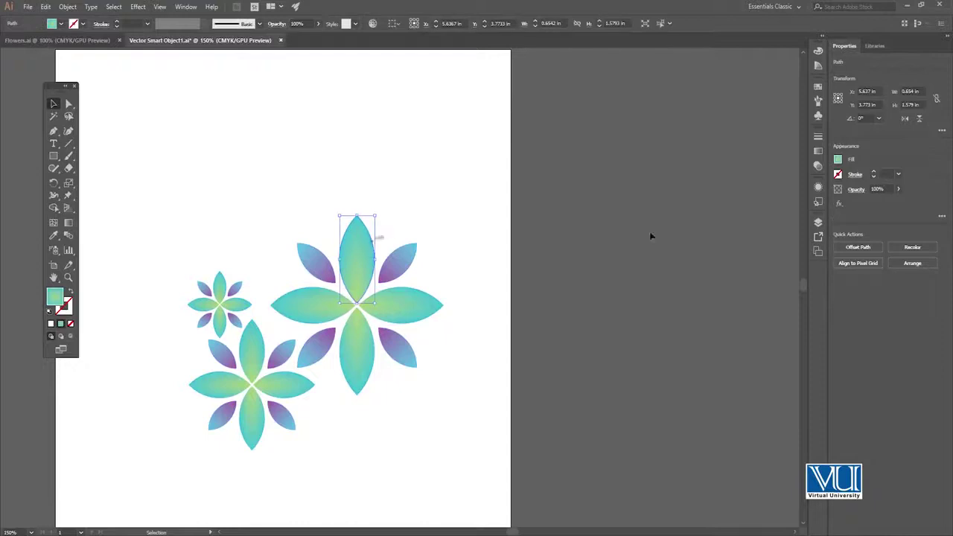
# Change the petal gradient's end stop colour to yellow.
pyautogui.click(817, 152)
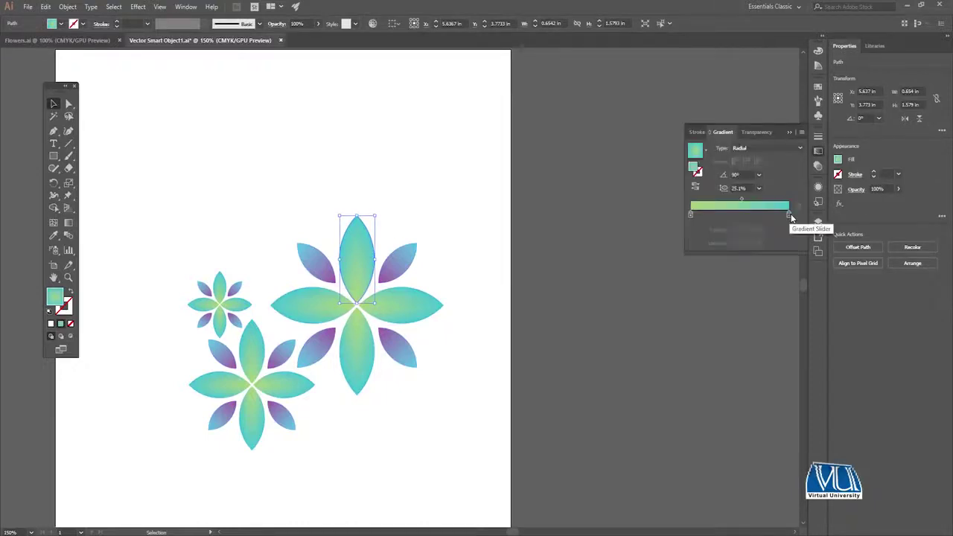
pyautogui.doubleClick(789, 215)
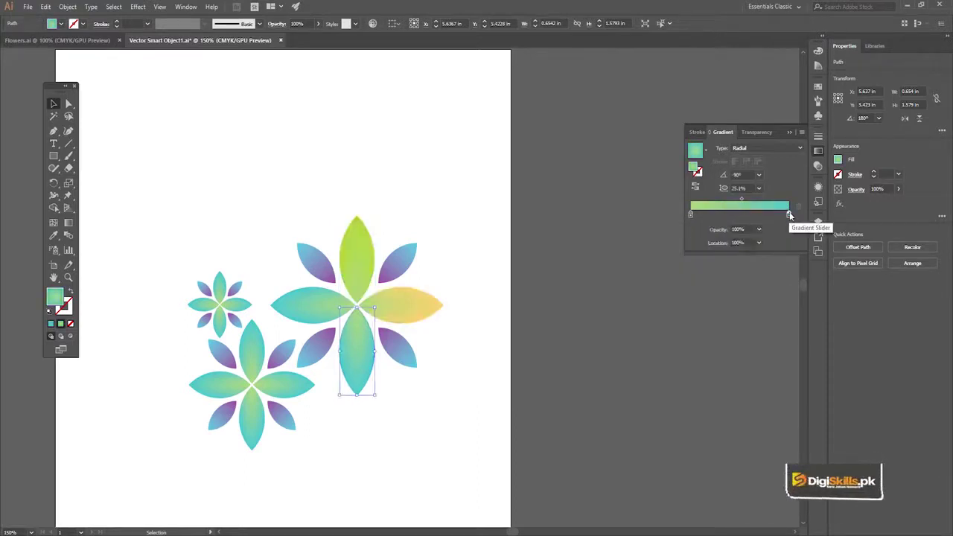
pyautogui.doubleClick(789, 215)
pyautogui.click(688, 317)
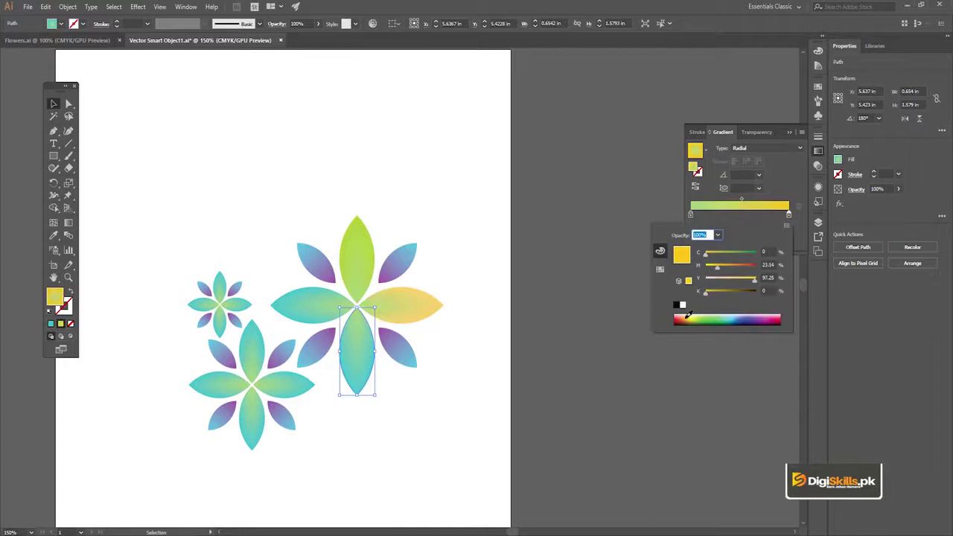
pyautogui.click(573, 175)
# Give the left petal a yellow-green gradient end colour, then go back to Photoshop.
pyautogui.click(305, 303)
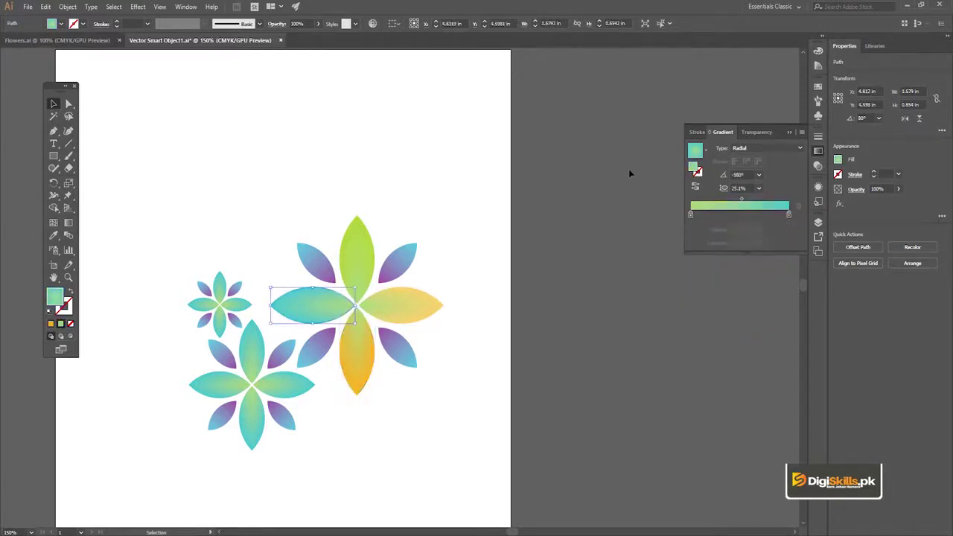
pyautogui.doubleClick(789, 216)
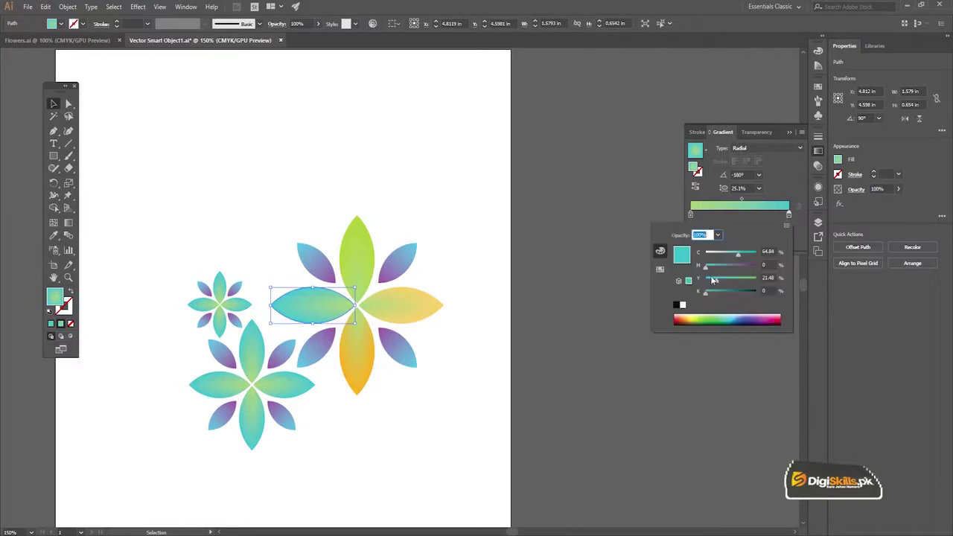
pyautogui.click(709, 318)
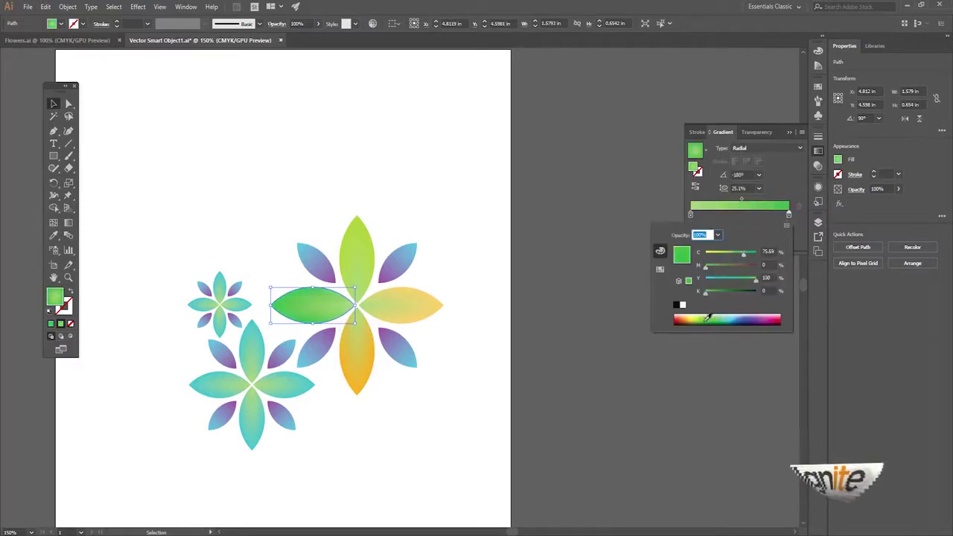
pyautogui.moveTo(709, 318); pyautogui.dragTo(698, 315)
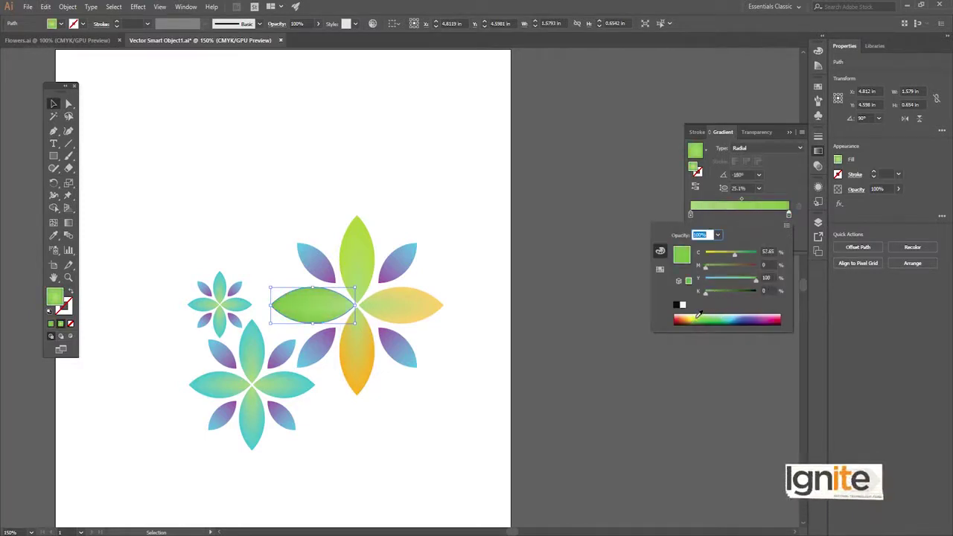
pyautogui.click(574, 154)
pyautogui.click(540, 176)
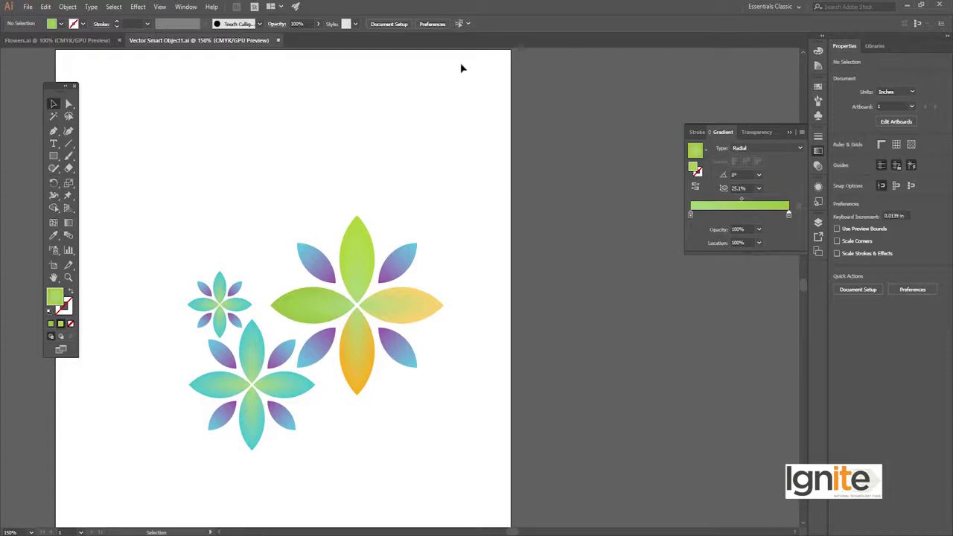
pyautogui.click(910, 6)
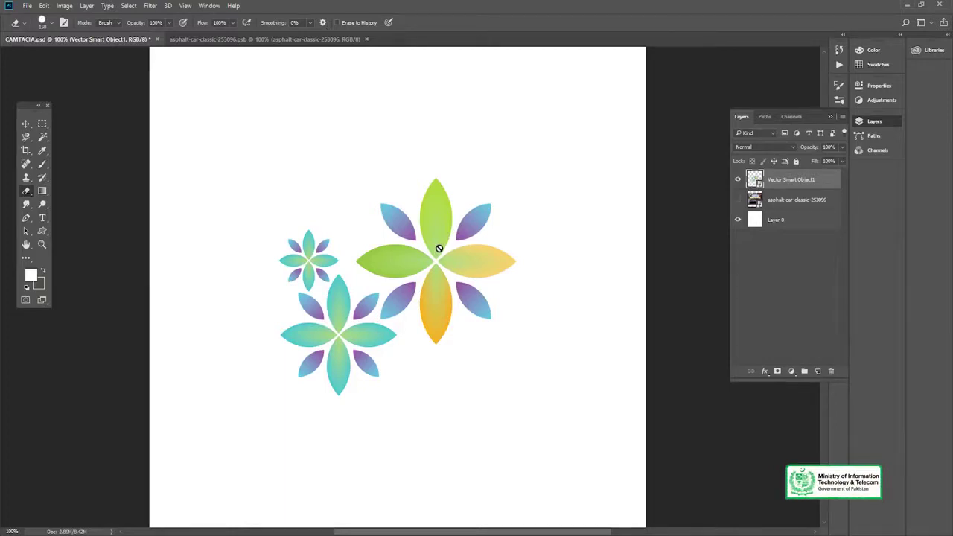
# Hide the flower layer, show and select the car layer, and open its source file.
pyautogui.click(737, 180)
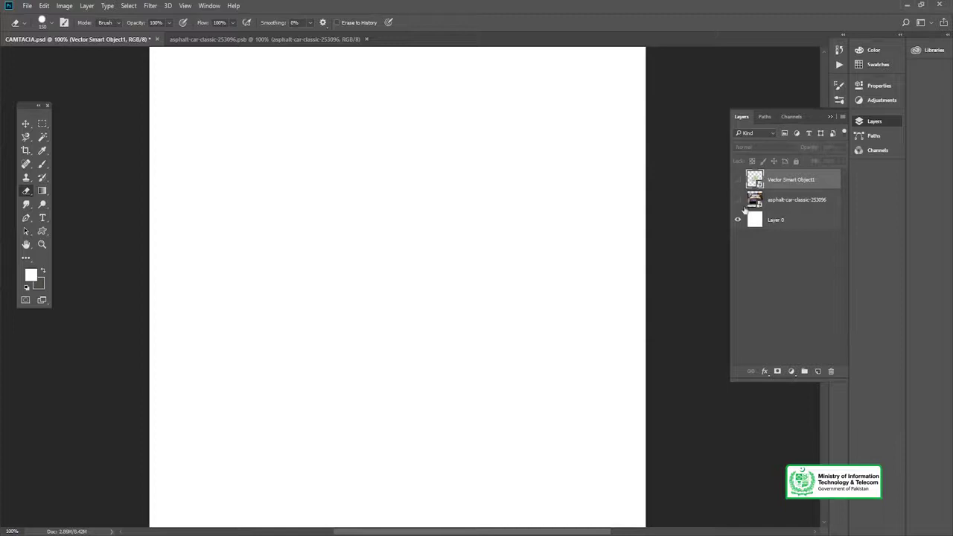
pyautogui.click(737, 200)
pyautogui.click(756, 201)
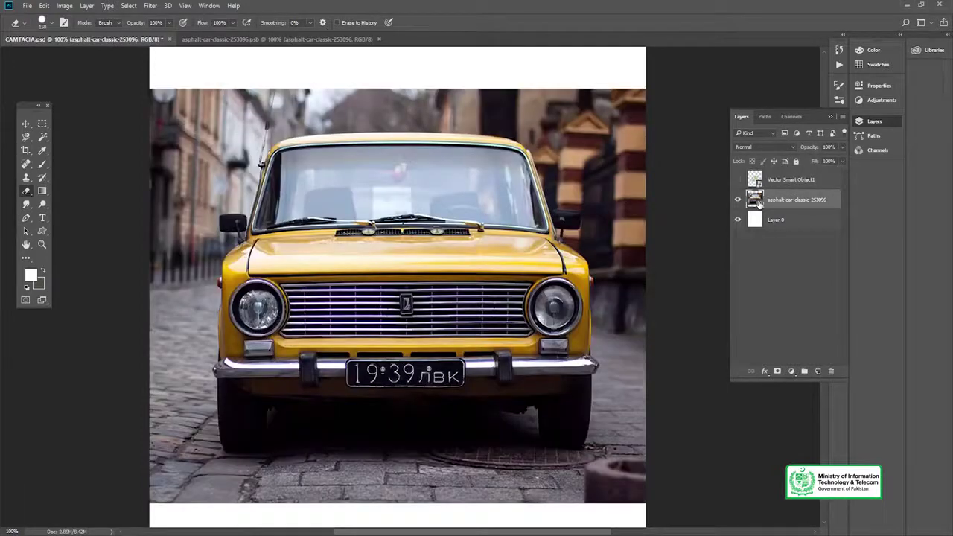
pyautogui.click(246, 40)
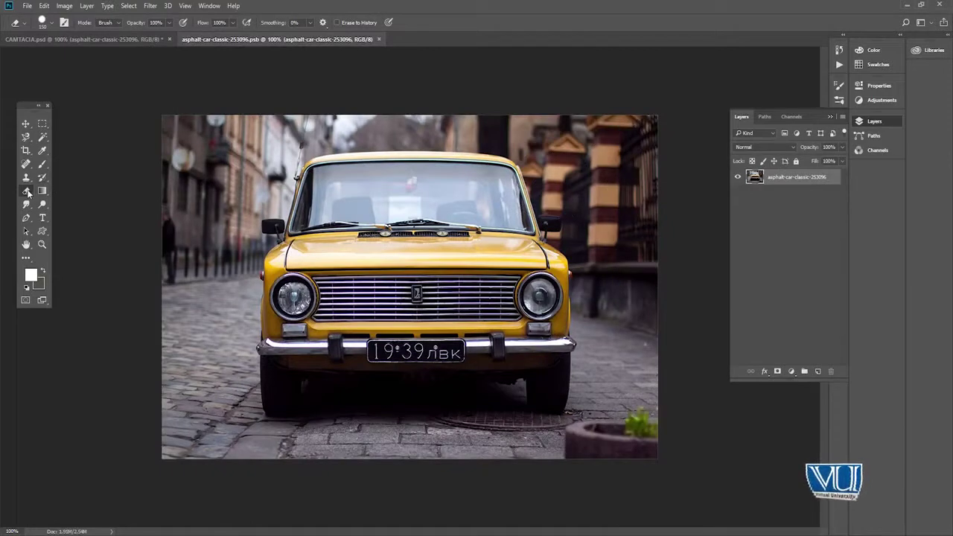
# Erase the car's windshield, hood and grille with the Eraser Tool, then view CAMTACIA.psd.
pyautogui.rightClick(28, 193)
pyautogui.click(71, 192)
pyautogui.moveTo(335, 179); pyautogui.dragTo(320, 283)
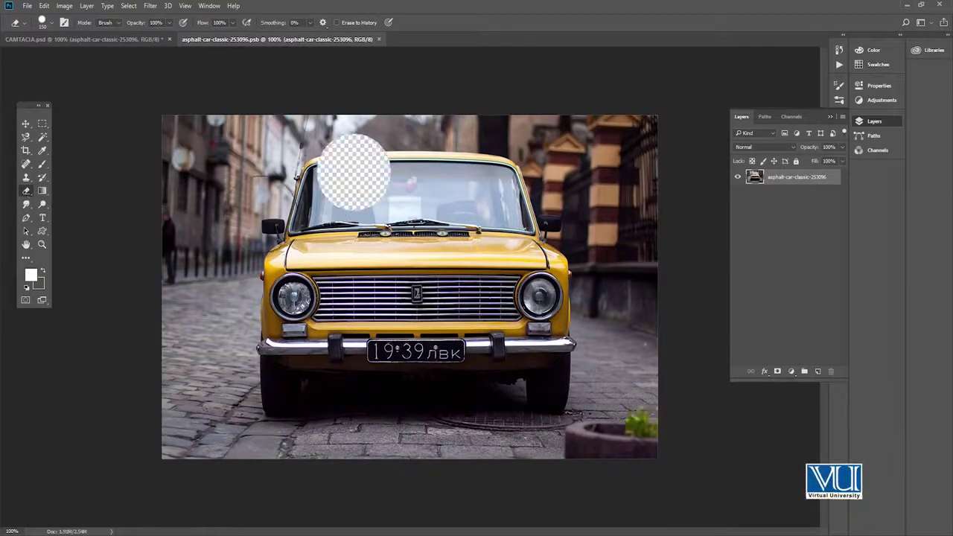
pyautogui.moveTo(510, 225); pyautogui.dragTo(244, 325)
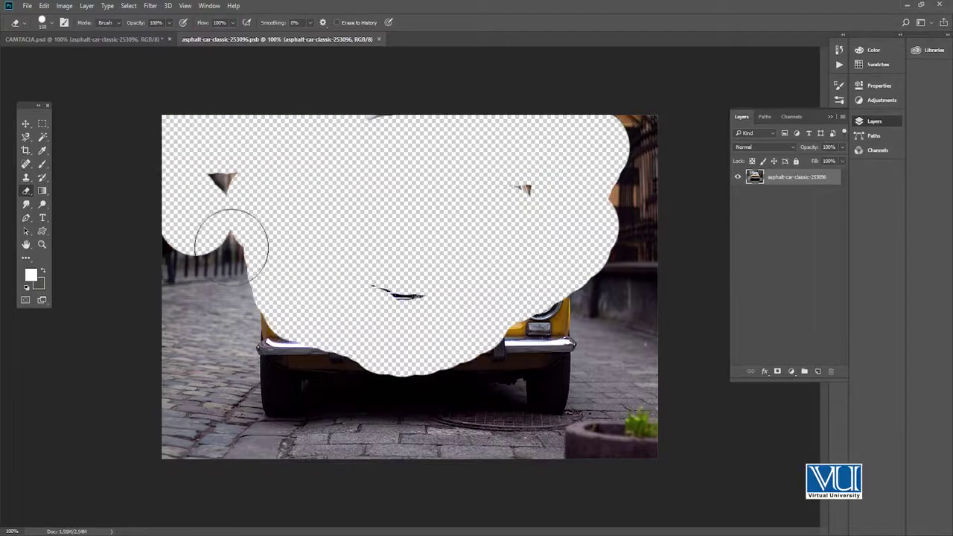
pyautogui.hotkey('ctrl', 'z')
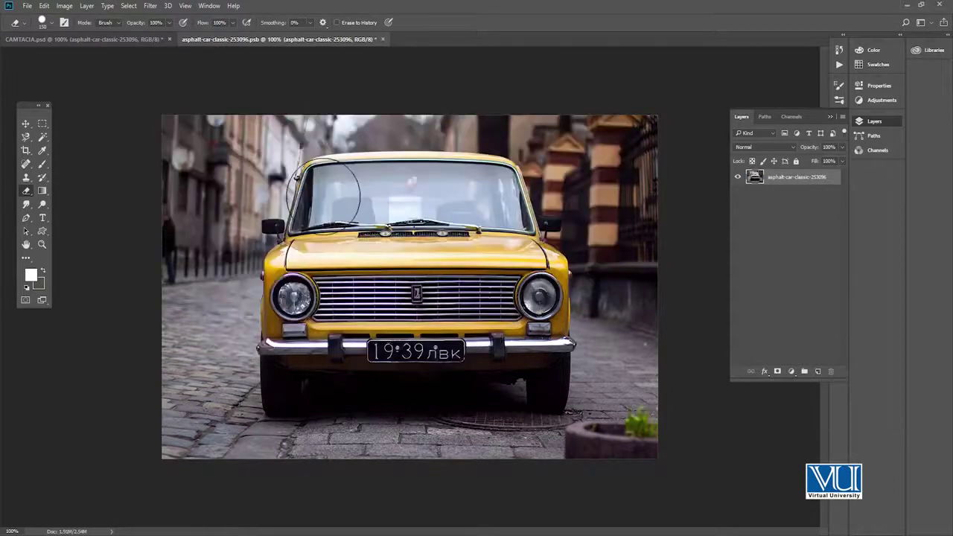
pyautogui.moveTo(359, 153)
pyautogui.mouseDown()
pyautogui.moveTo(413, 175)
pyautogui.moveTo(377, 208)
pyautogui.mouseUp()
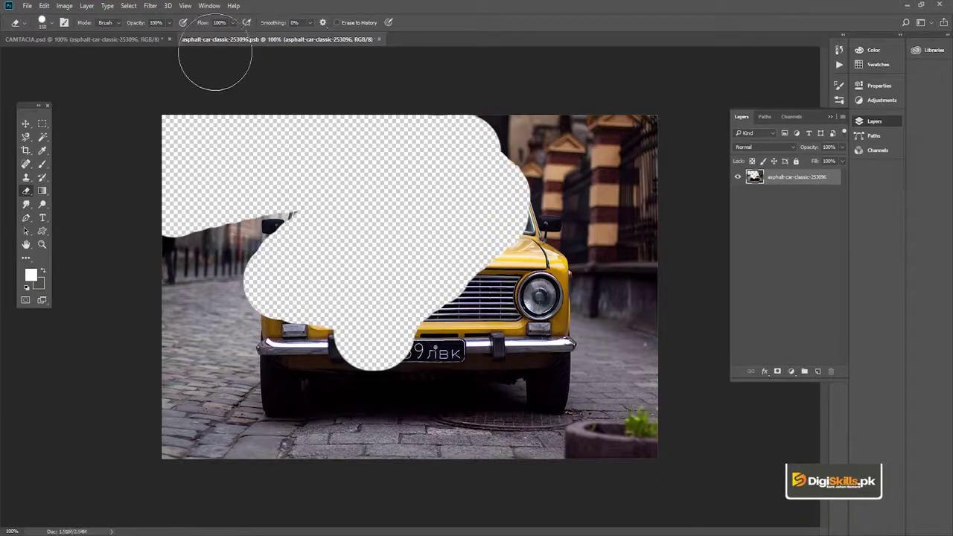
pyautogui.click(137, 38)
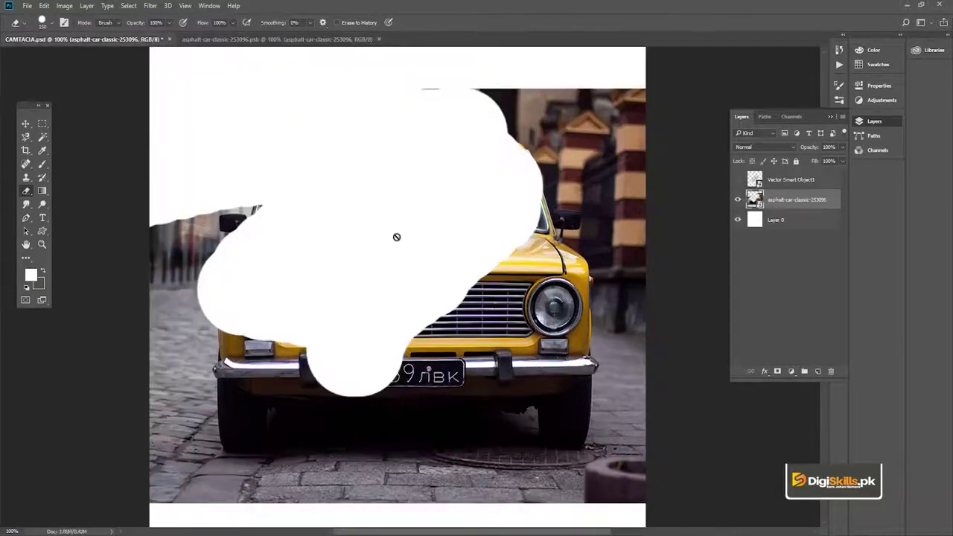